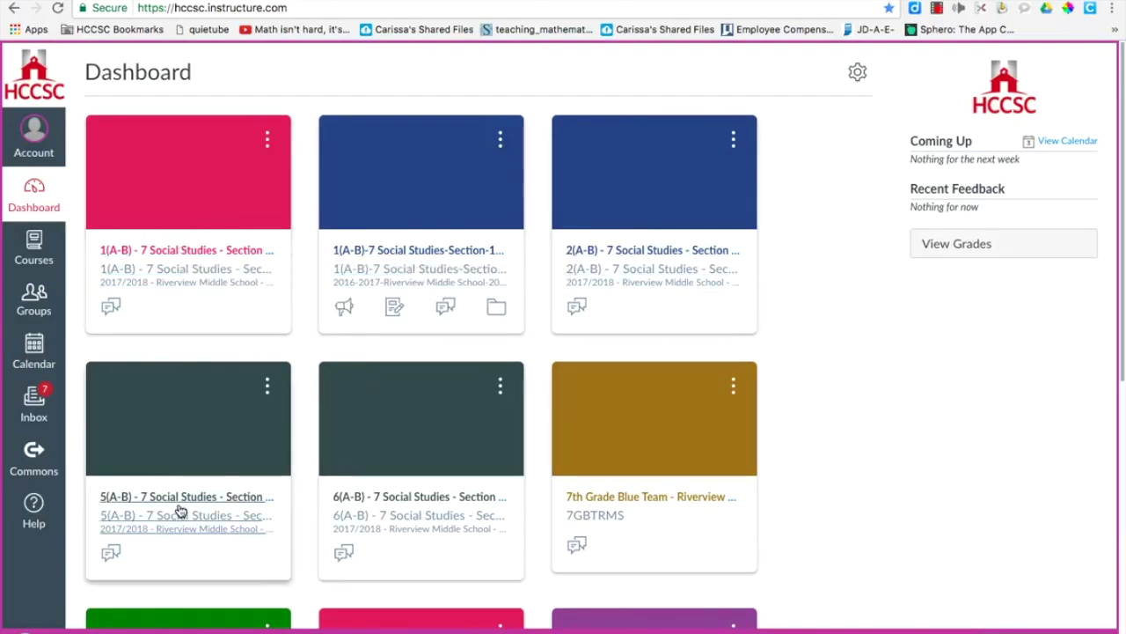
Open the 2017-18 course 1(A-B) - 7 Social Studies - Section 4 from the list of all courses.
{"action": "left_click", "coordinate": [35, 248]}
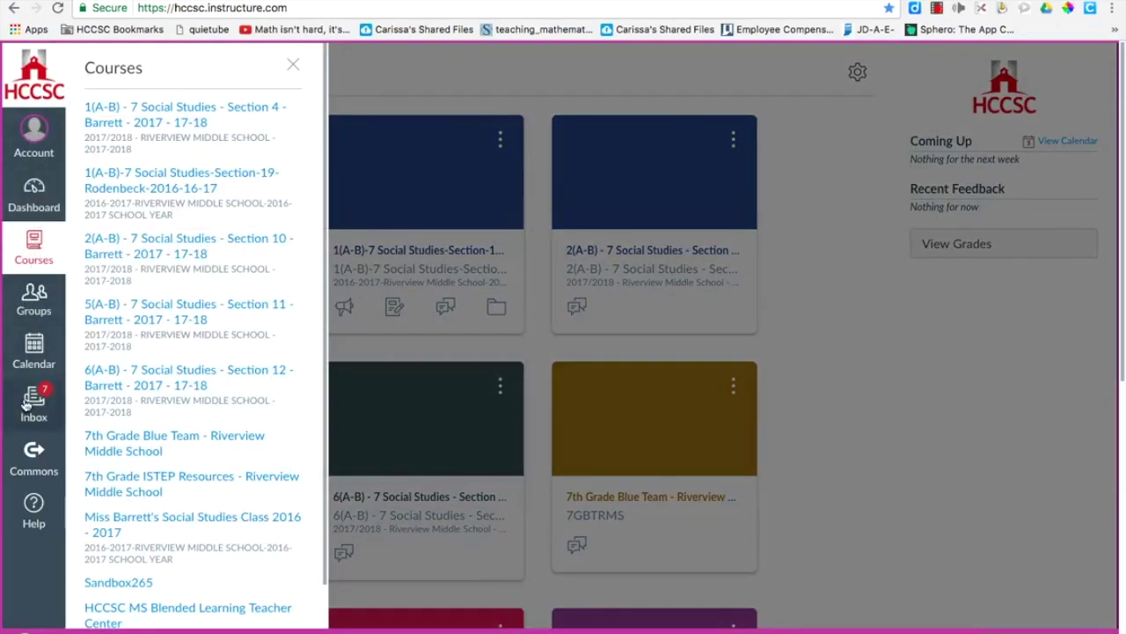
{"action": "scroll", "coordinate": [180, 532], "scroll_direction": "down", "scroll_amount": 2}
{"action": "left_click", "coordinate": [138, 568]}
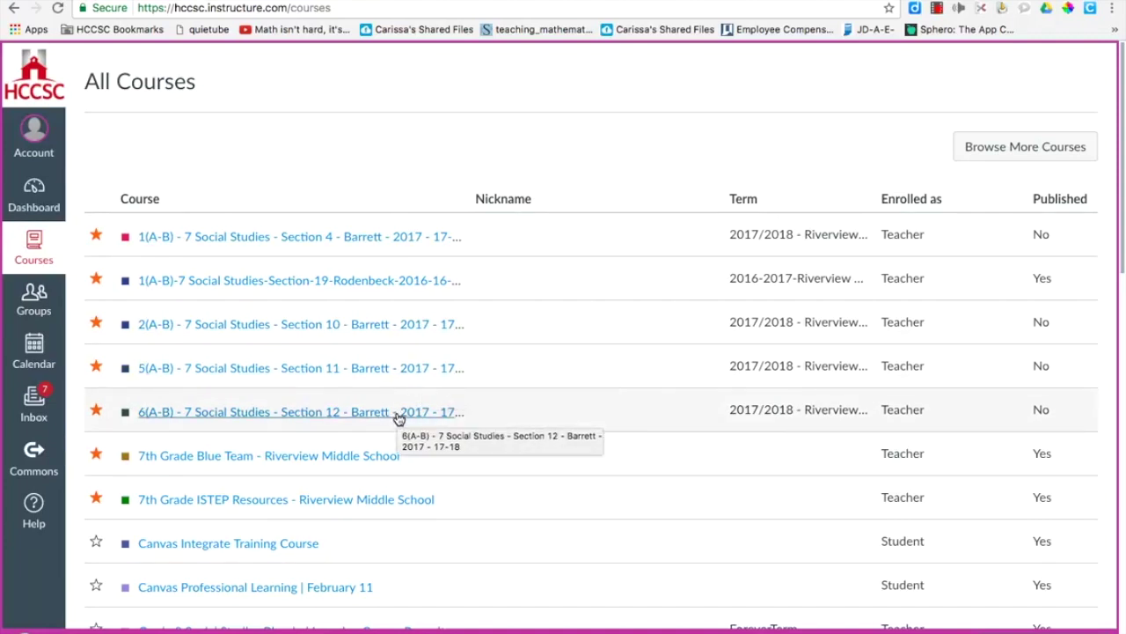
{"action": "left_click", "coordinate": [322, 237]}
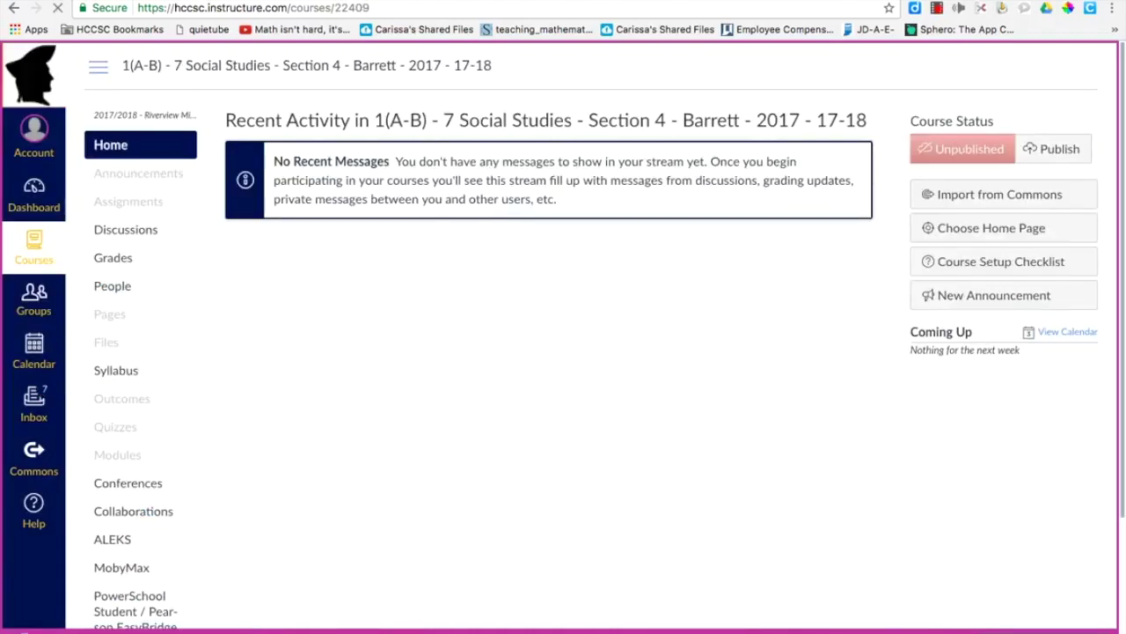
Open the details page of the 1(A-B) Section 4 section from the sections in the course settings.
{"action": "scroll", "coordinate": [138, 623], "scroll_direction": "down", "scroll_amount": 1}
{"action": "scroll", "coordinate": [138, 626], "scroll_direction": "down", "scroll_amount": 4}
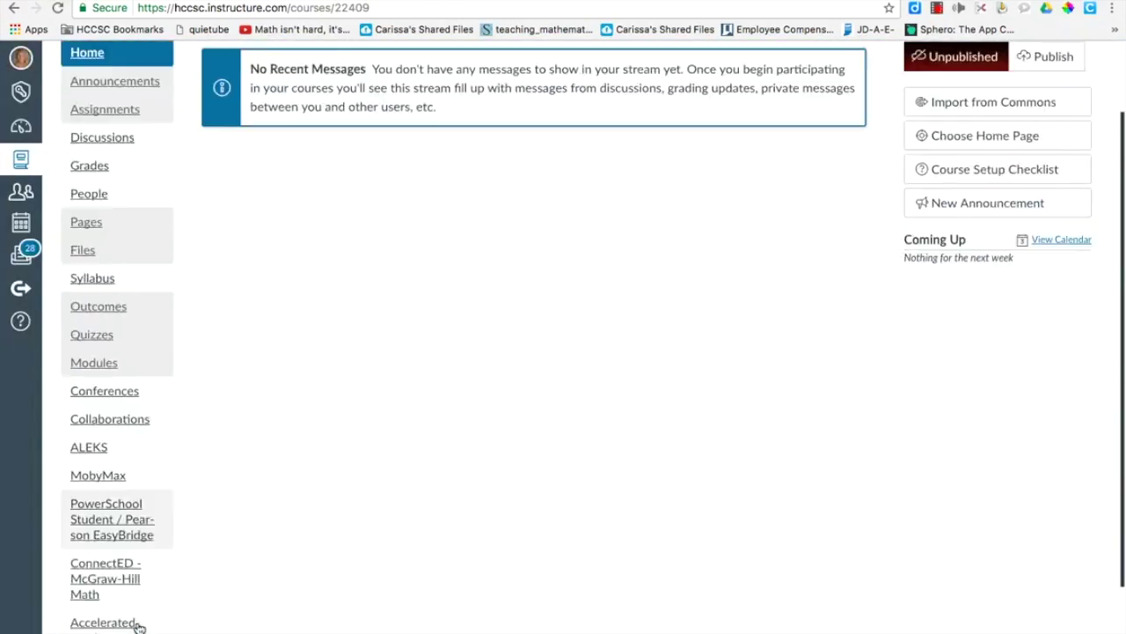
{"action": "left_click", "coordinate": [138, 632]}
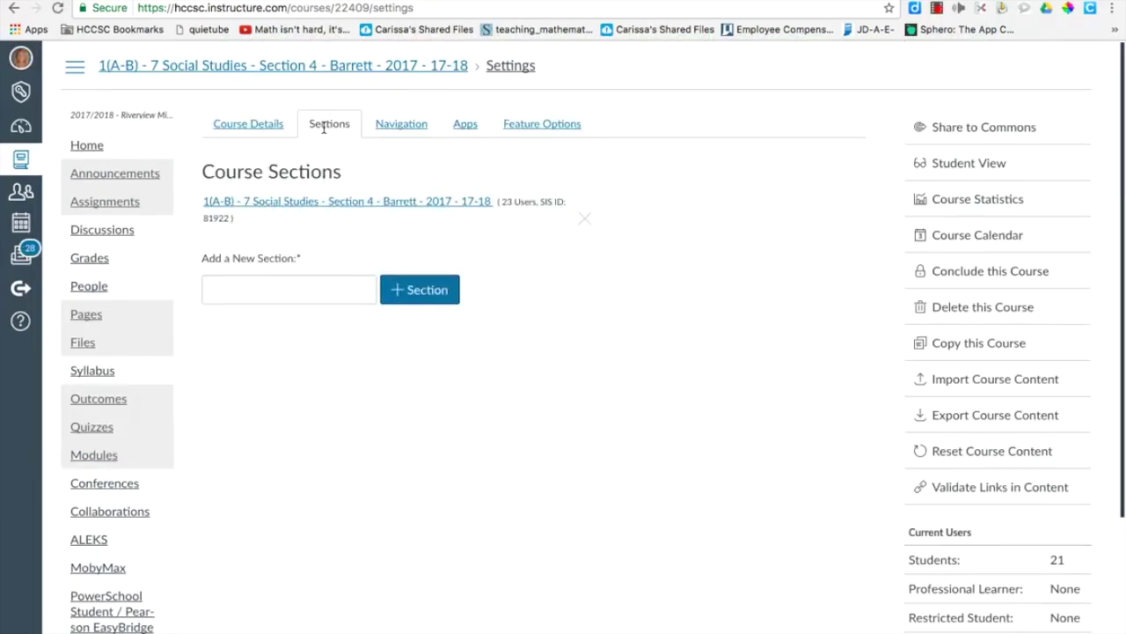
{"action": "left_click", "coordinate": [286, 204]}
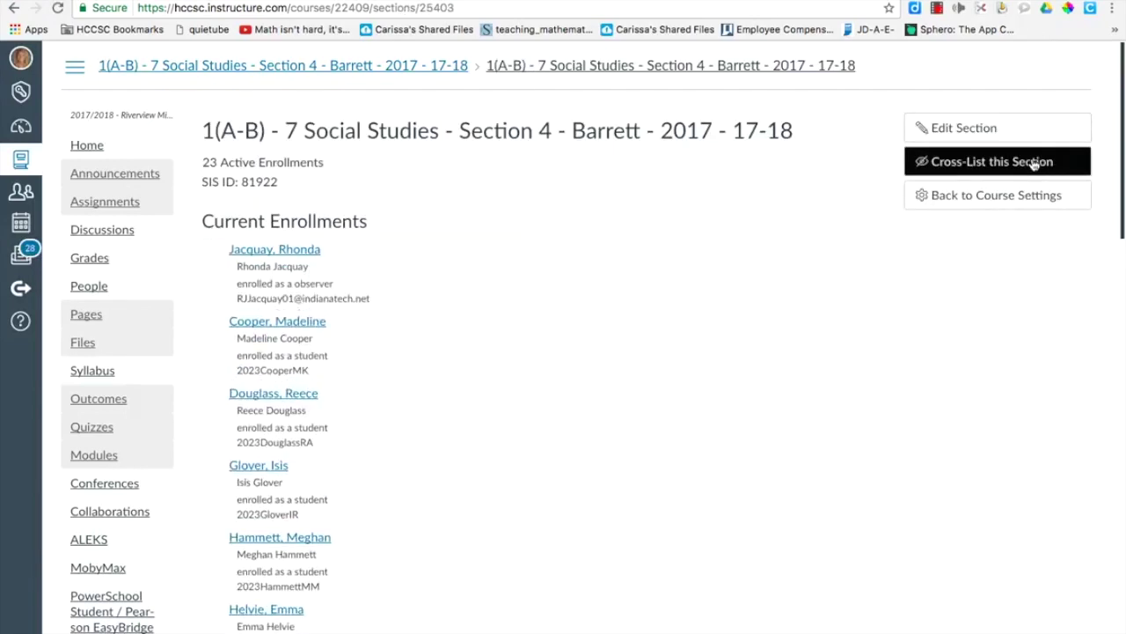
Cross-list the section into the 2017-18 course 2(A-B) - 7 Social Studies - Section 10, searching for the course by the teacher's surname.
{"action": "left_click", "coordinate": [992, 162]}
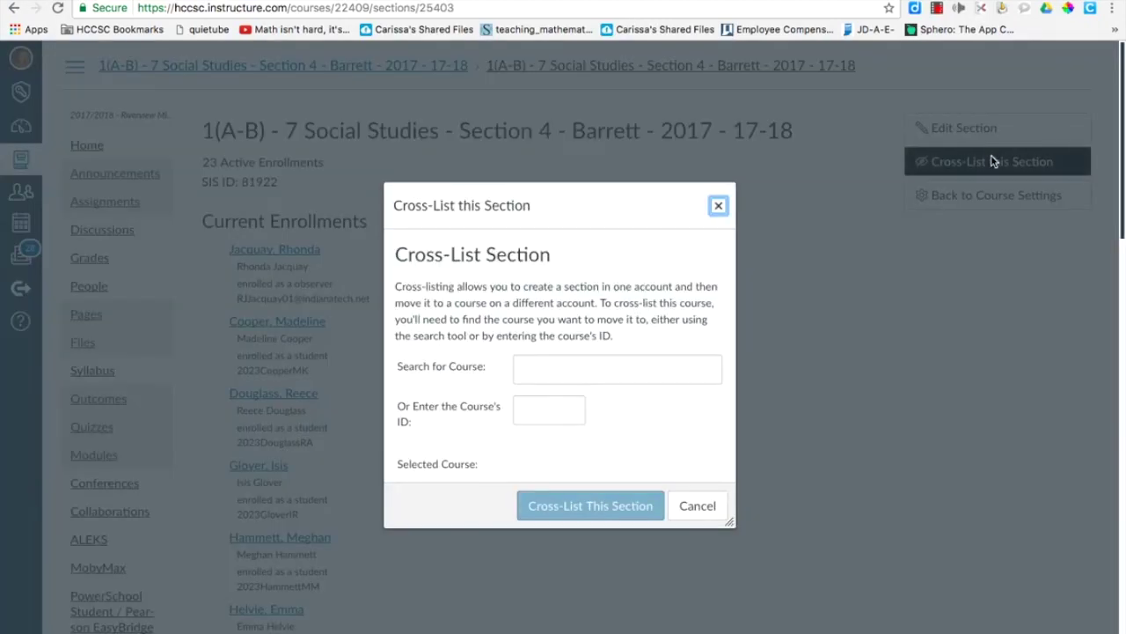
{"action": "left_click", "coordinate": [577, 367]}
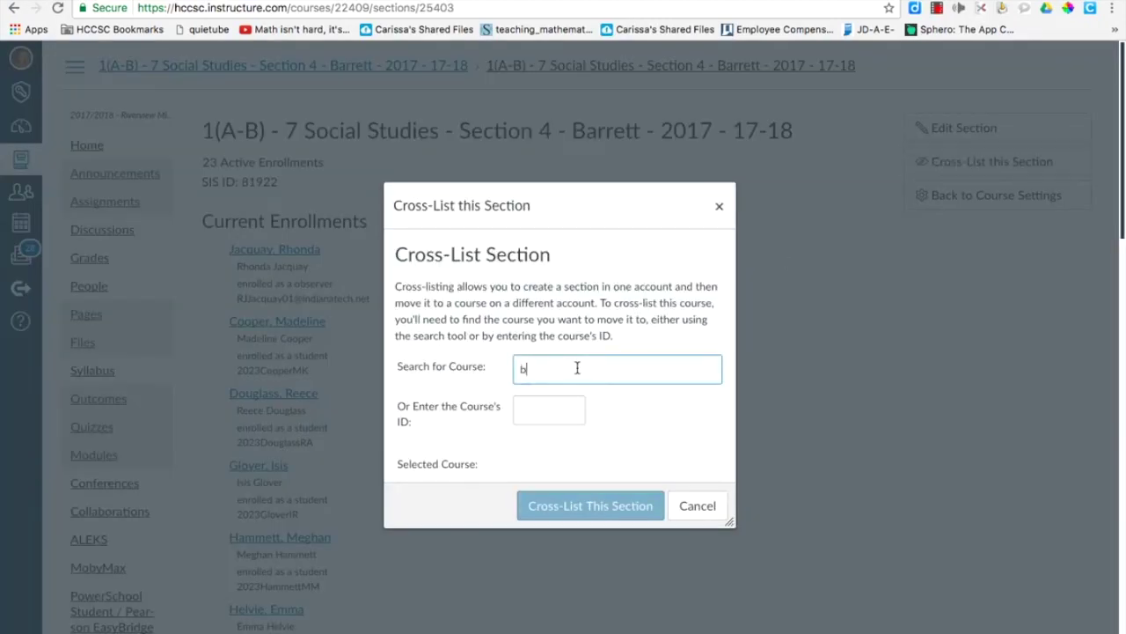
{"action": "type", "text": "barr"}
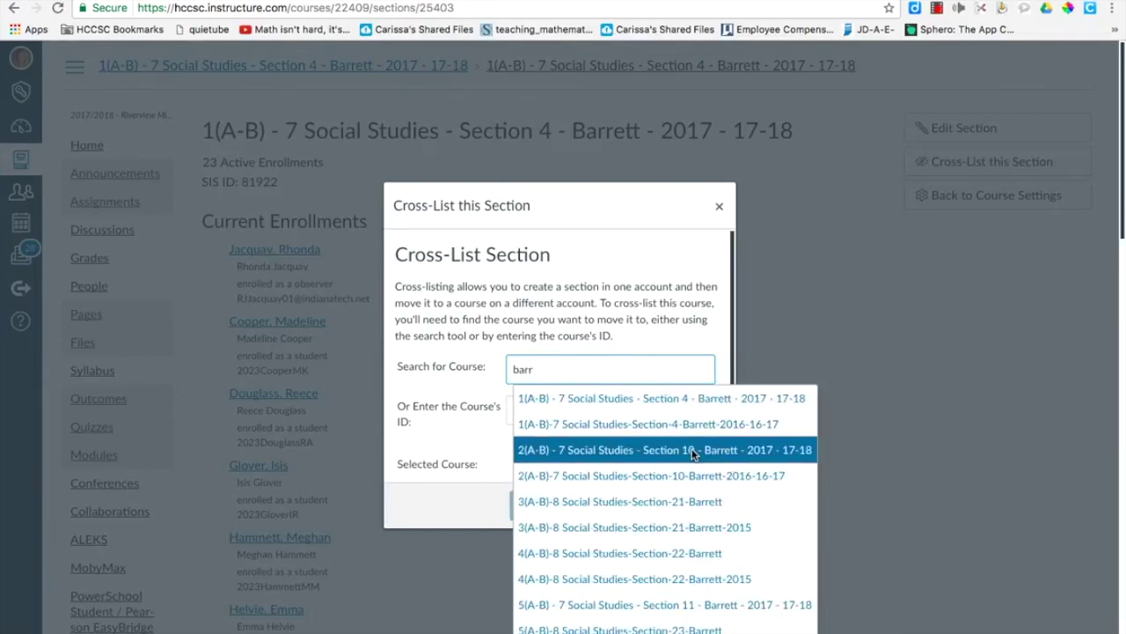
{"action": "left_click", "coordinate": [778, 452]}
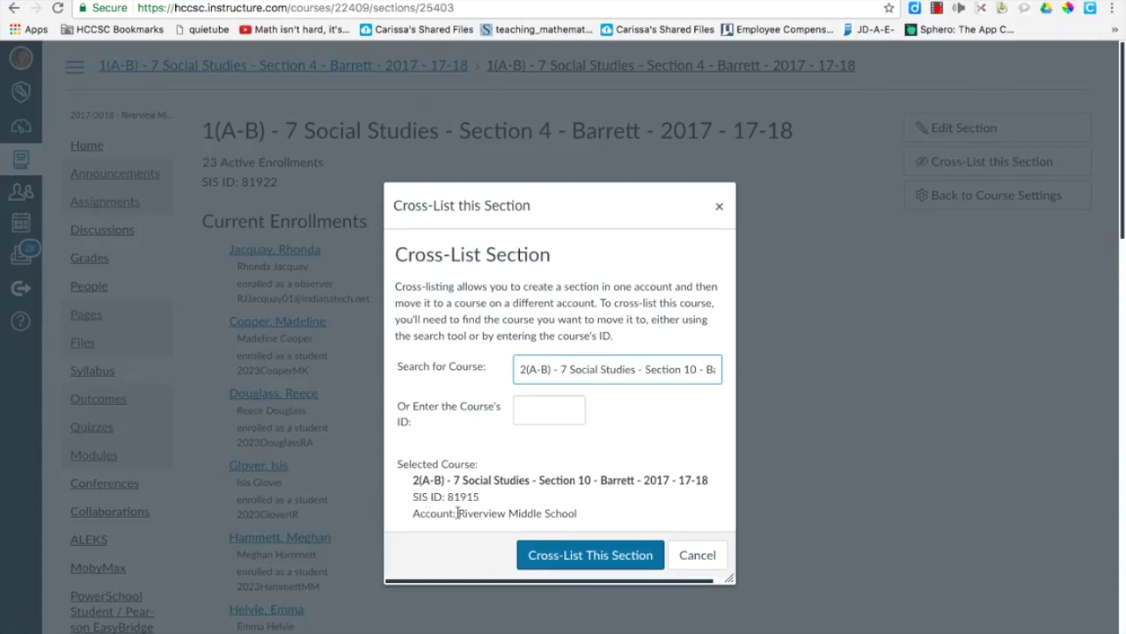
{"action": "left_click", "coordinate": [581, 556]}
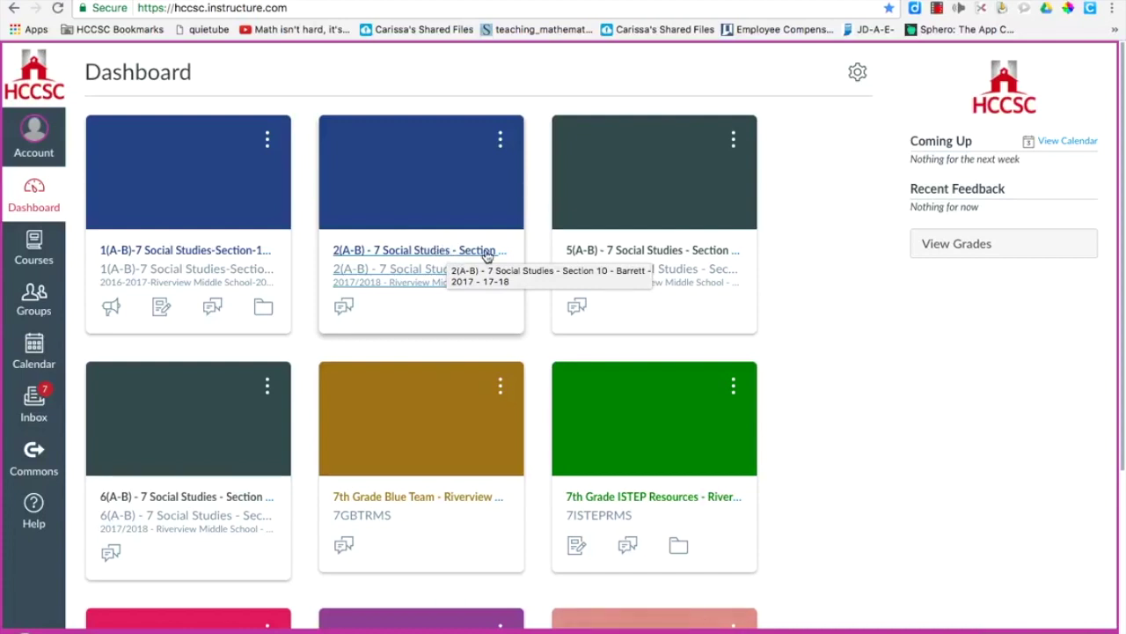
Open the course 5(A-B) - 7 Social Studies - Section 11 and go to its section's details page through the course settings.
{"action": "left_click", "coordinate": [645, 253]}
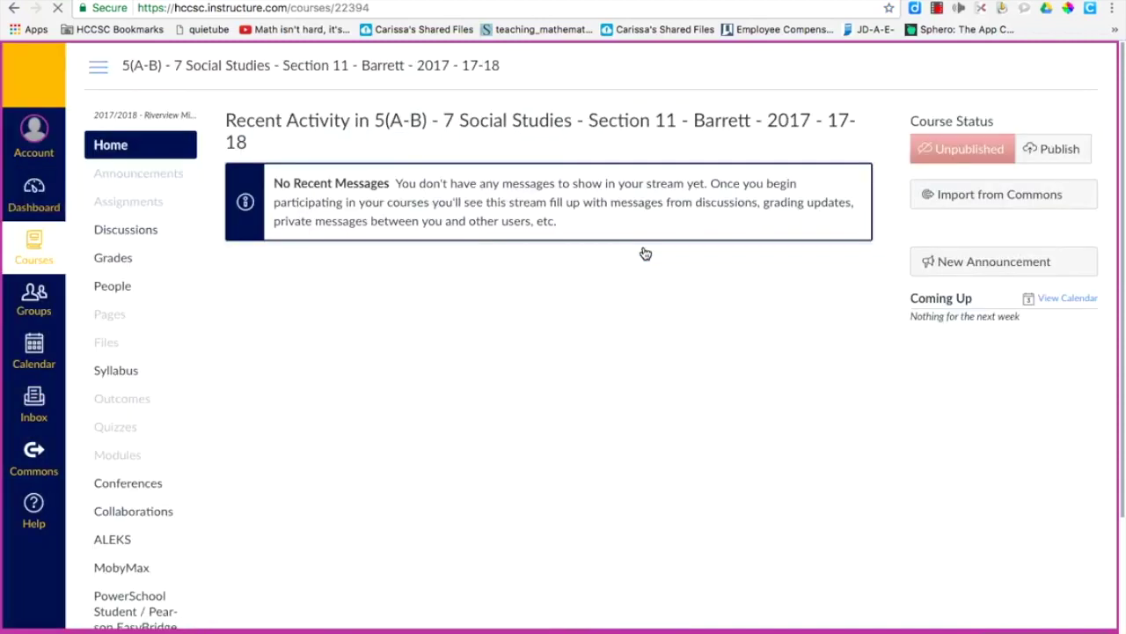
{"action": "scroll", "coordinate": [131, 537], "scroll_direction": "down", "scroll_amount": 5}
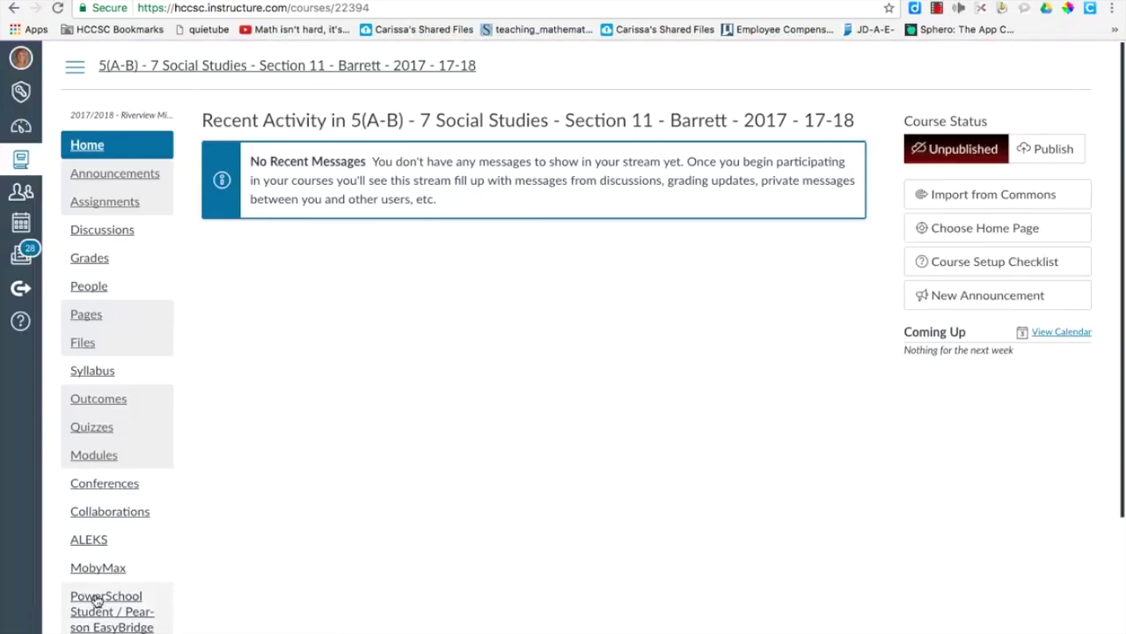
{"action": "scroll", "coordinate": [97, 599], "scroll_direction": "down", "scroll_amount": 5}
{"action": "left_click", "coordinate": [91, 632]}
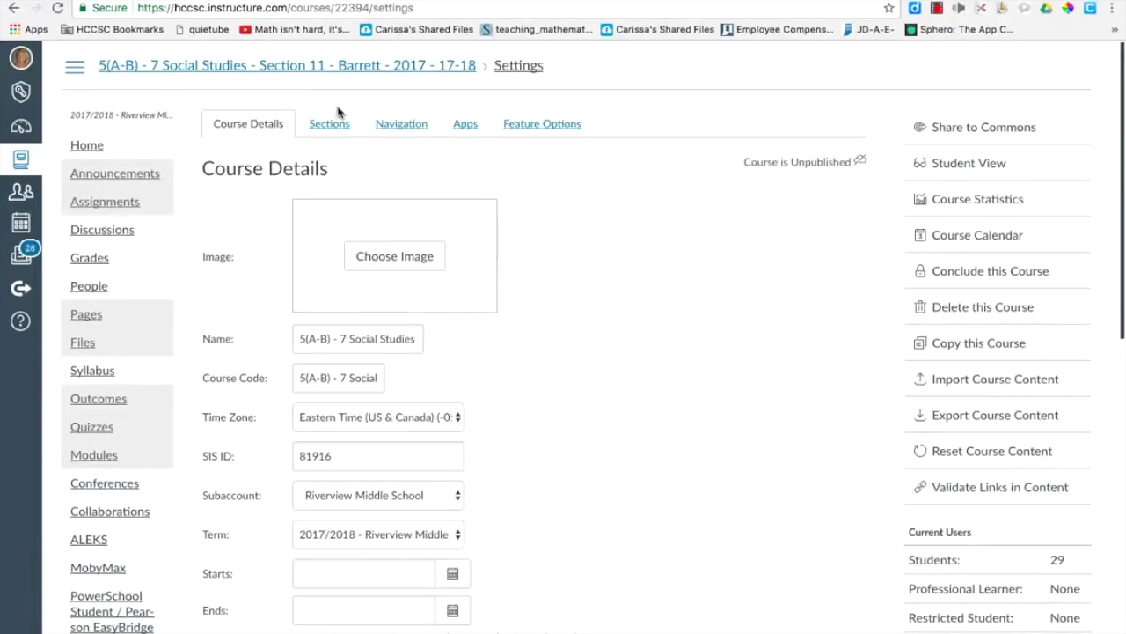
{"action": "left_click", "coordinate": [333, 125]}
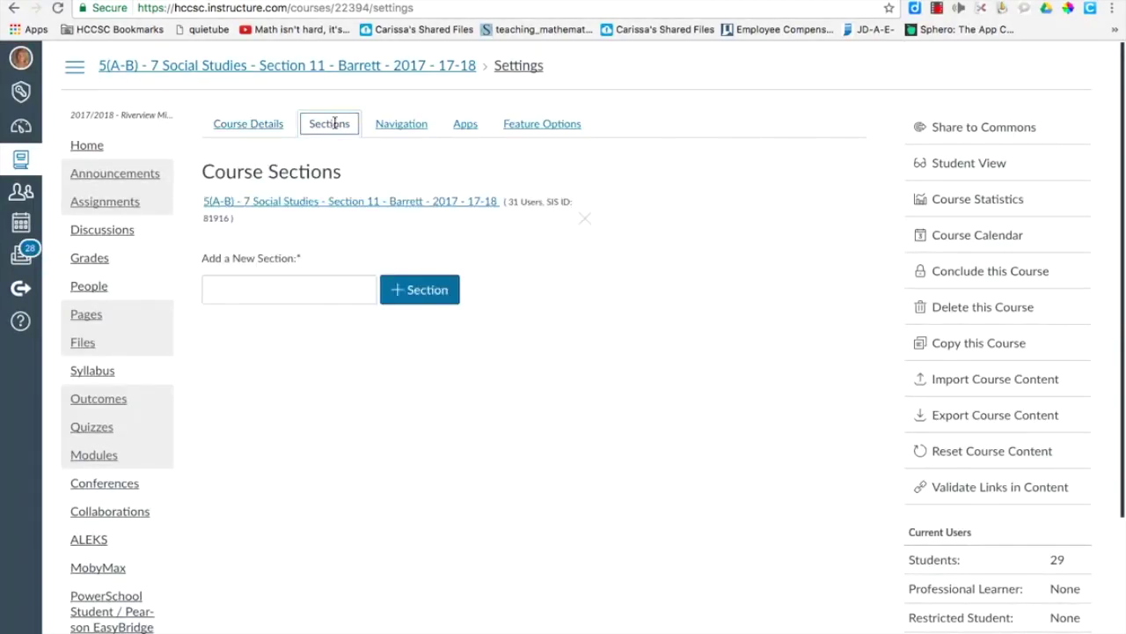
{"action": "left_click", "coordinate": [297, 202]}
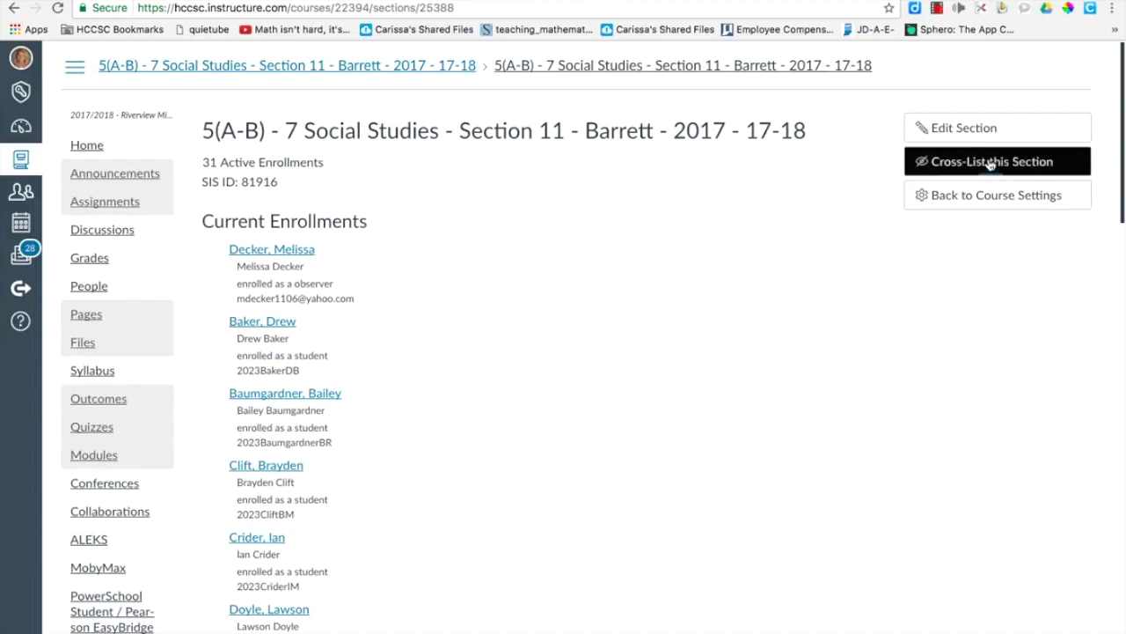
Cross-list the 5(A-B) Section 11 section into the Section 10 course using course ID 81915.
{"action": "left_click", "coordinate": [991, 164]}
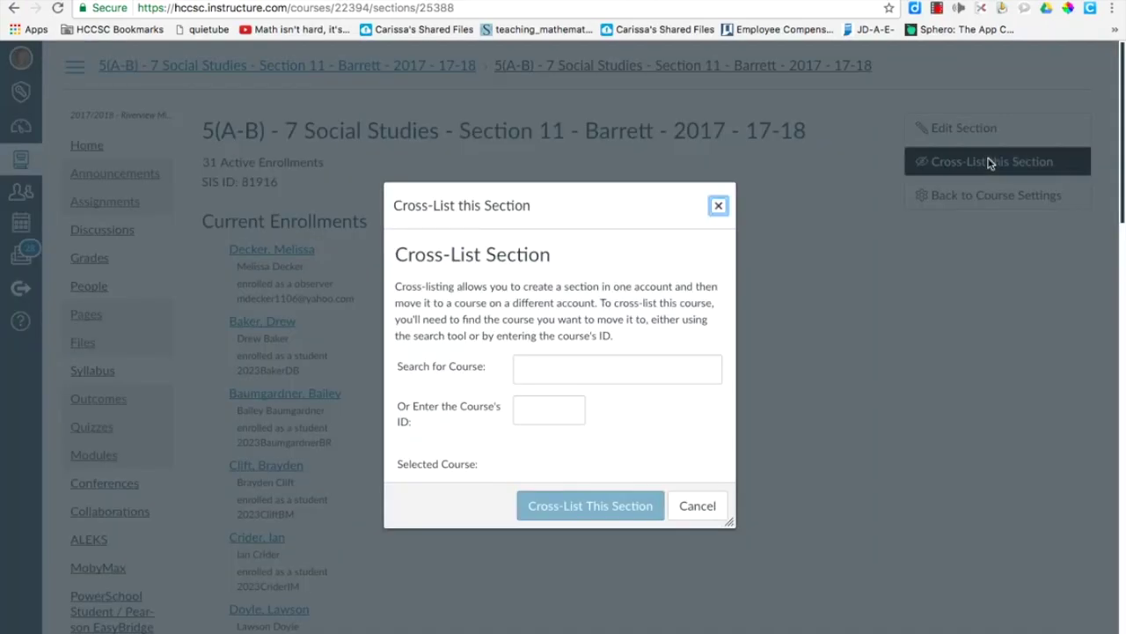
{"action": "left_click", "coordinate": [529, 413]}
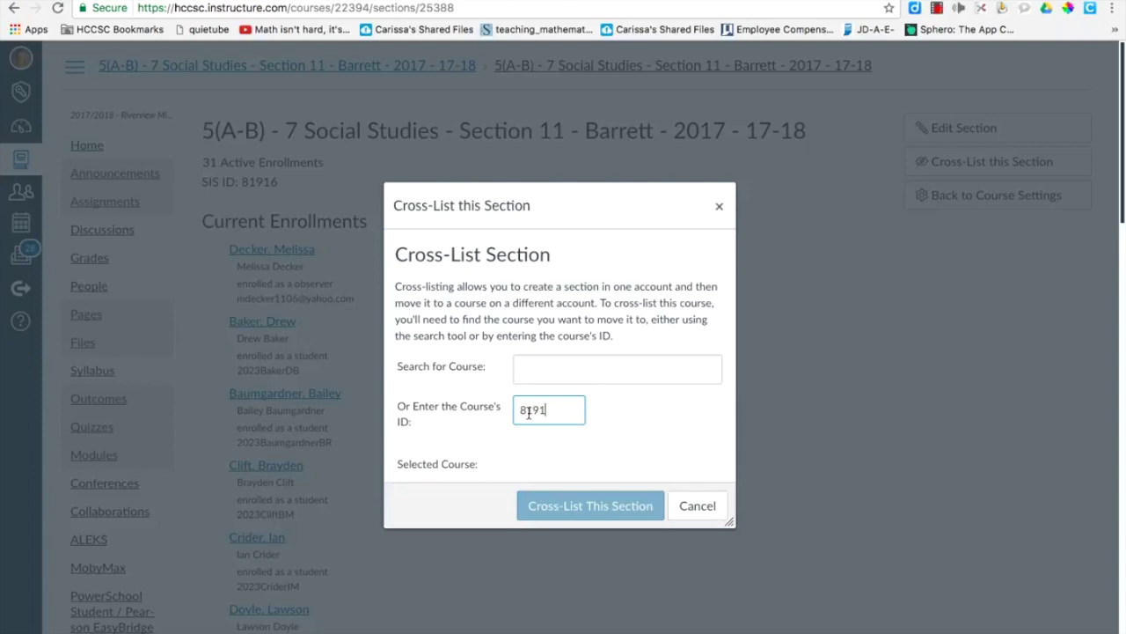
{"action": "left_click", "coordinate": [581, 503]}
{"action": "left_click", "coordinate": [579, 556]}
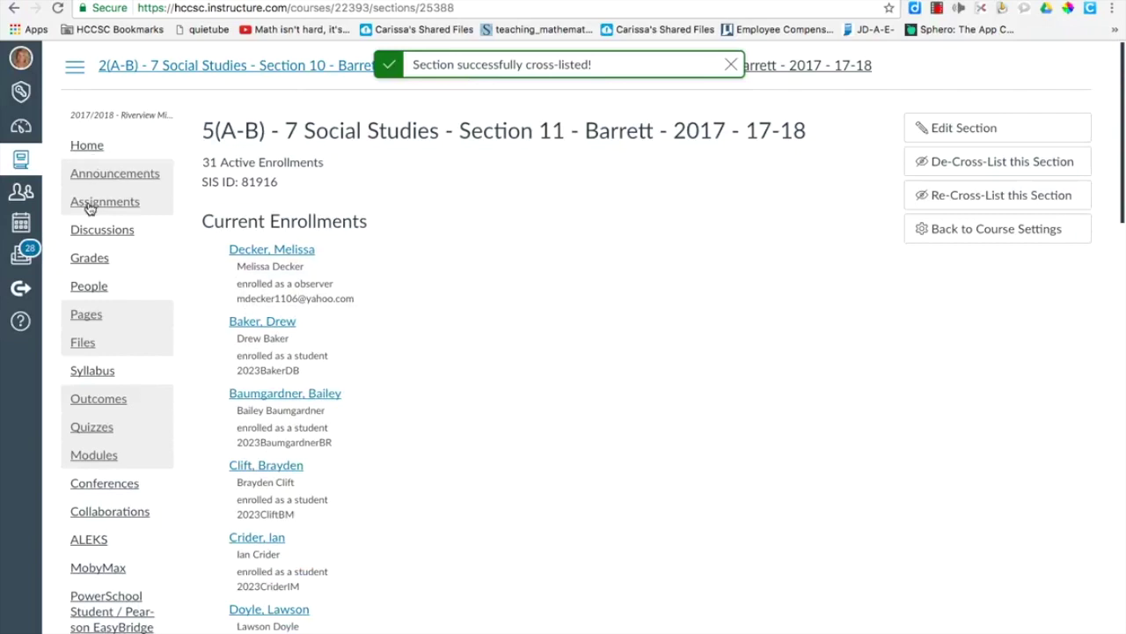
Return to the dashboard, open the course 6(A-B) - 7 Social Studies - Section 12 and show its section's details page.
{"action": "left_click", "coordinate": [13, 8]}
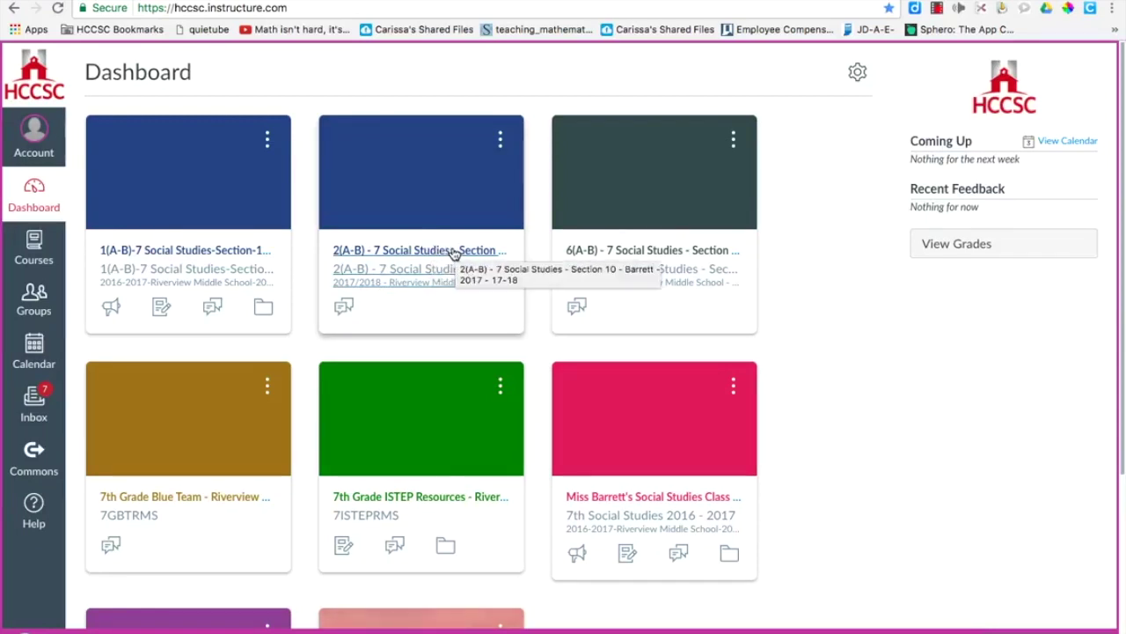
{"action": "left_click", "coordinate": [648, 255]}
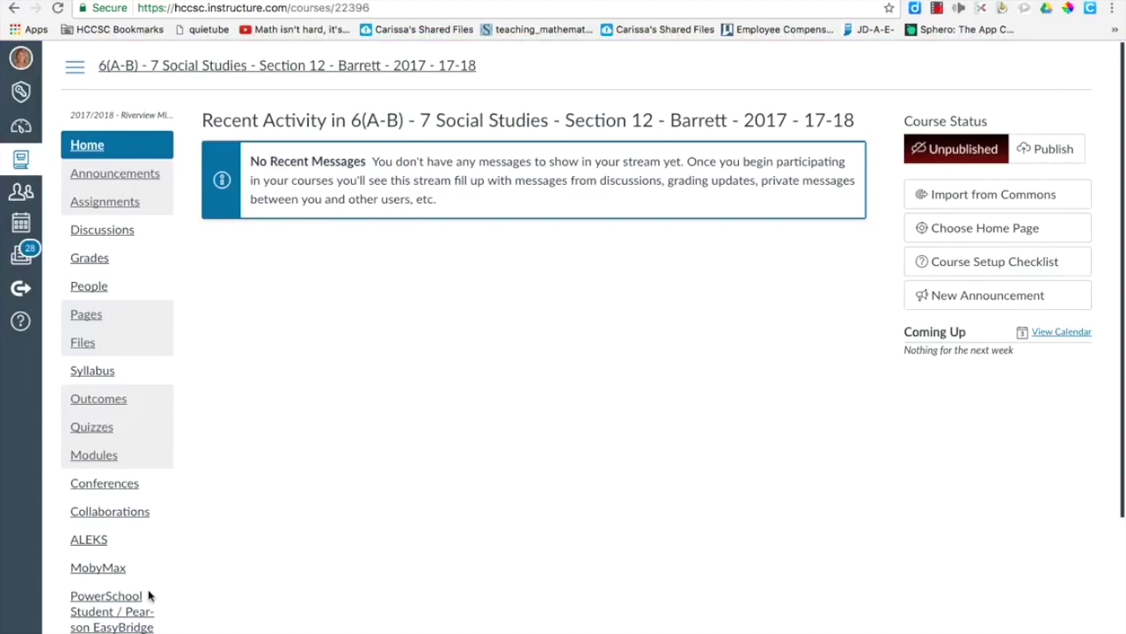
{"action": "scroll", "coordinate": [78, 601], "scroll_direction": "down", "scroll_amount": 3}
{"action": "left_click", "coordinate": [77, 601]}
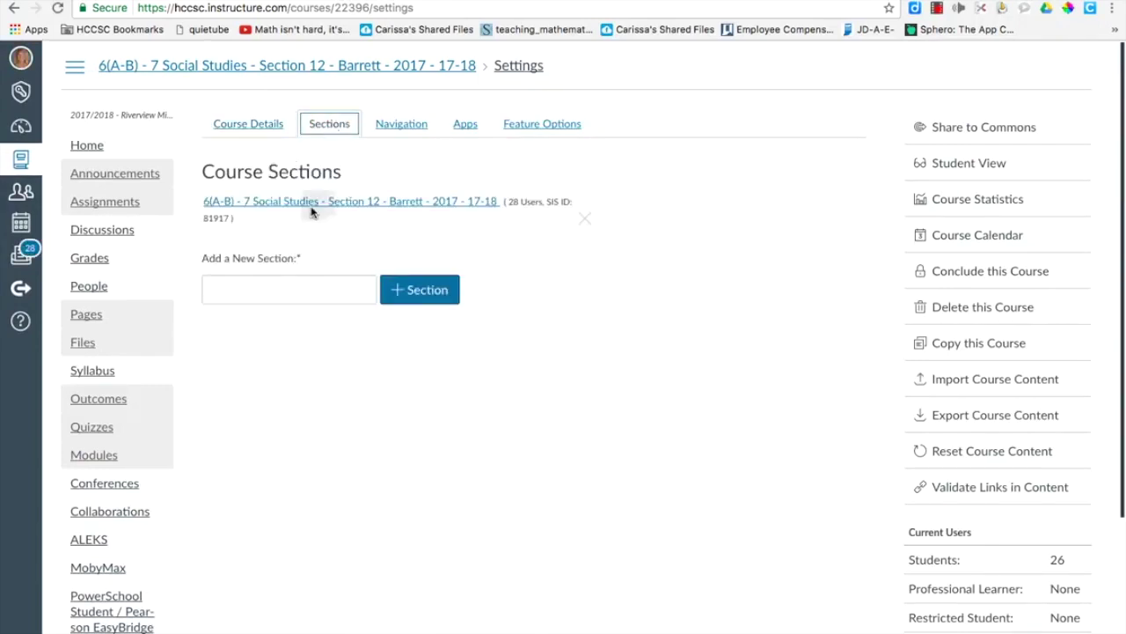
{"action": "left_click", "coordinate": [322, 203]}
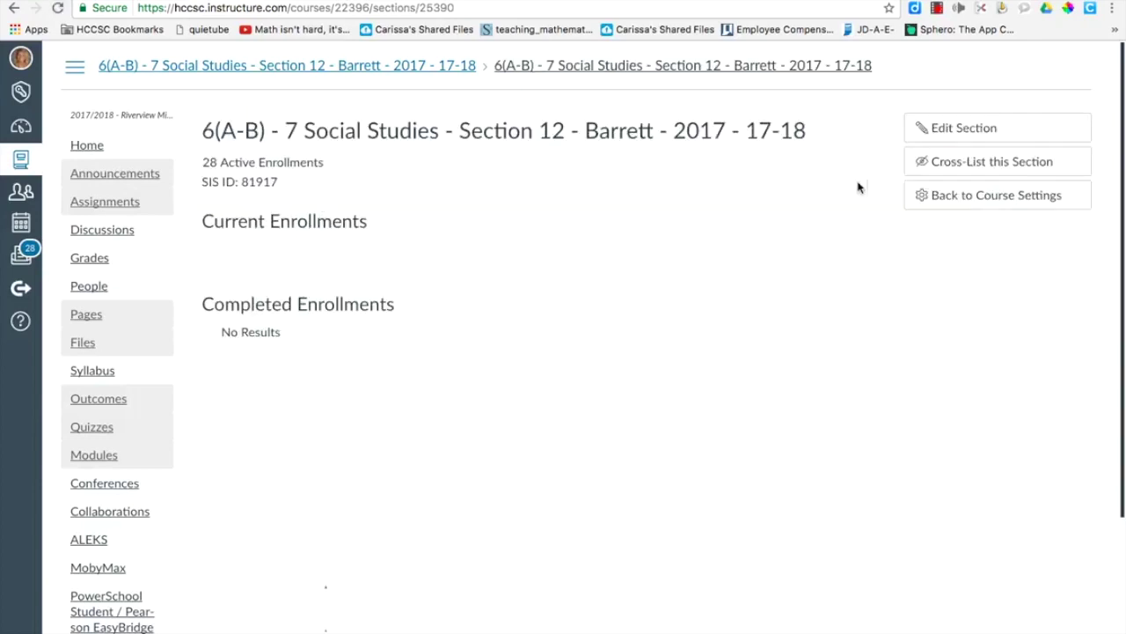
Cross-list the 6(A-B) Section 12 section into the Section 10 course using course ID 81915.
{"action": "left_click", "coordinate": [968, 162]}
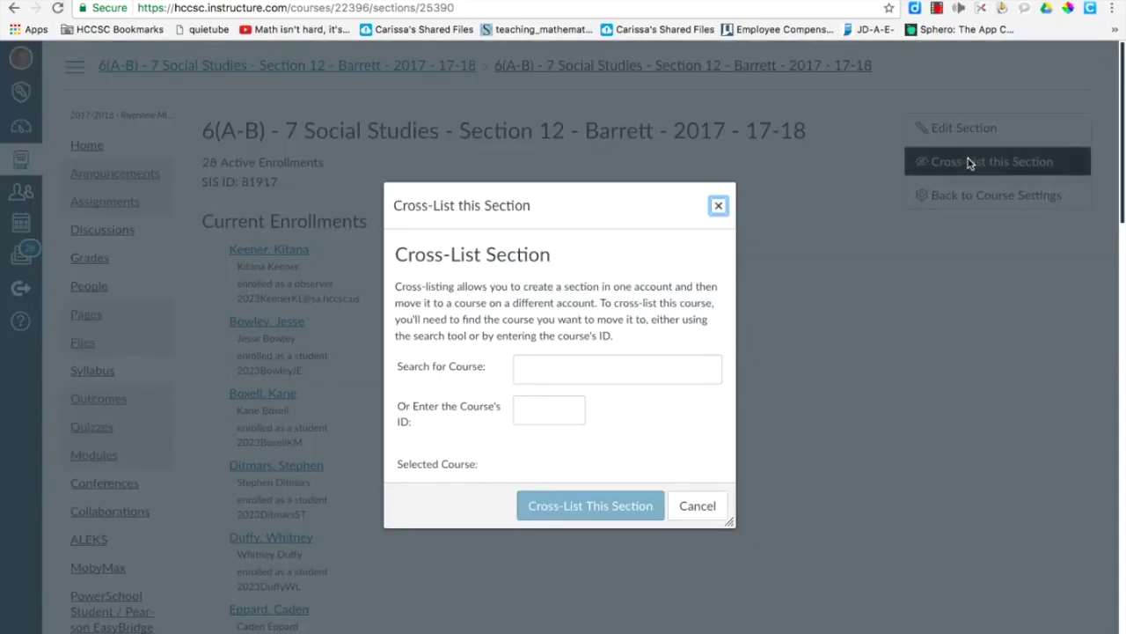
{"action": "left_click", "coordinate": [545, 408]}
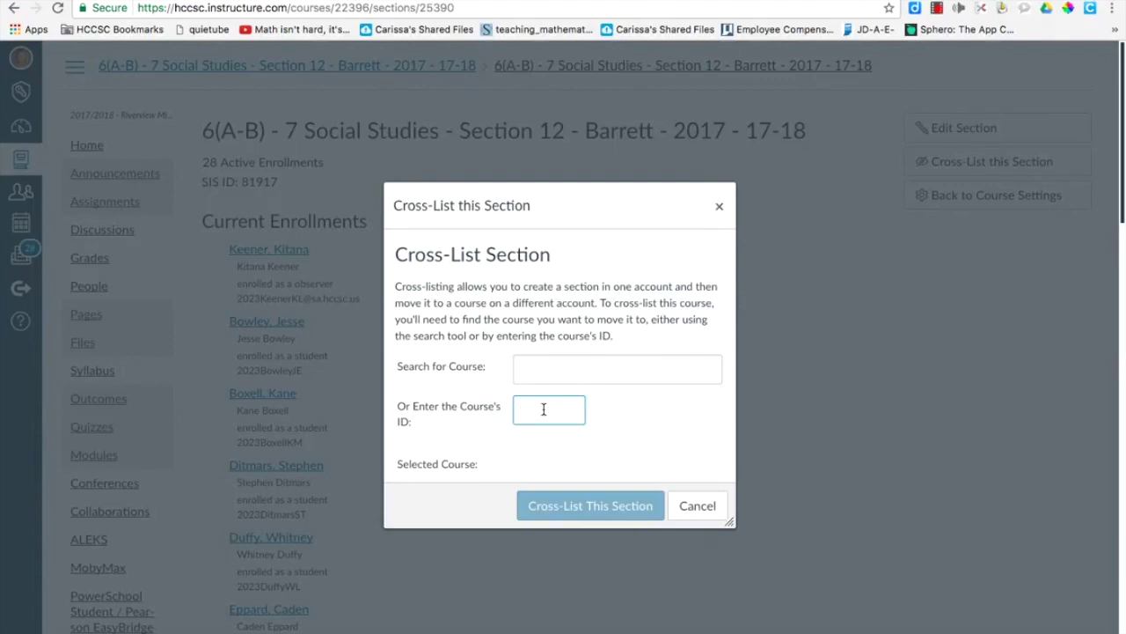
{"action": "type", "text": "81915"}
{"action": "left_click", "coordinate": [578, 505]}
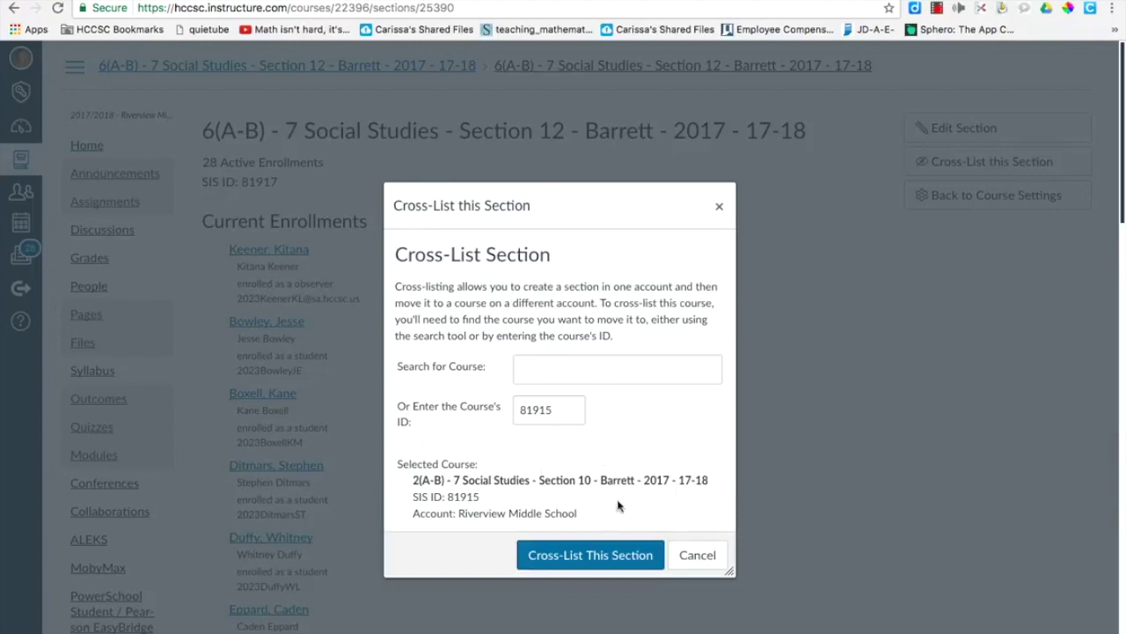
{"action": "left_click", "coordinate": [579, 556]}
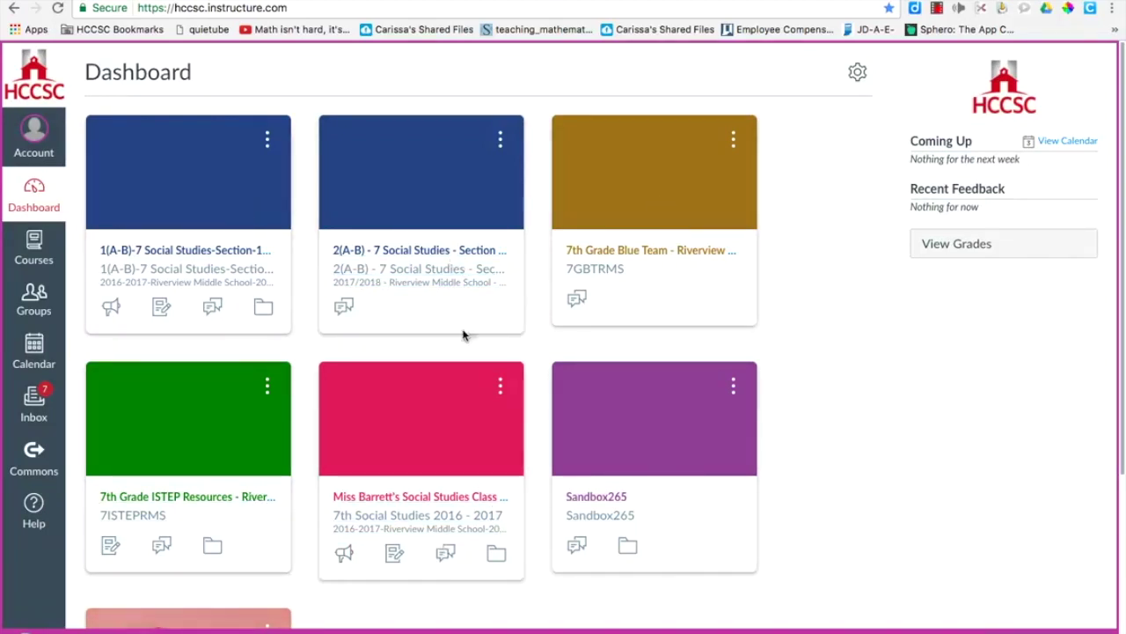
Open the gradebook of the 2(A-B) Section 10 course and list the sections it can be filtered by.
{"action": "left_click", "coordinate": [421, 252]}
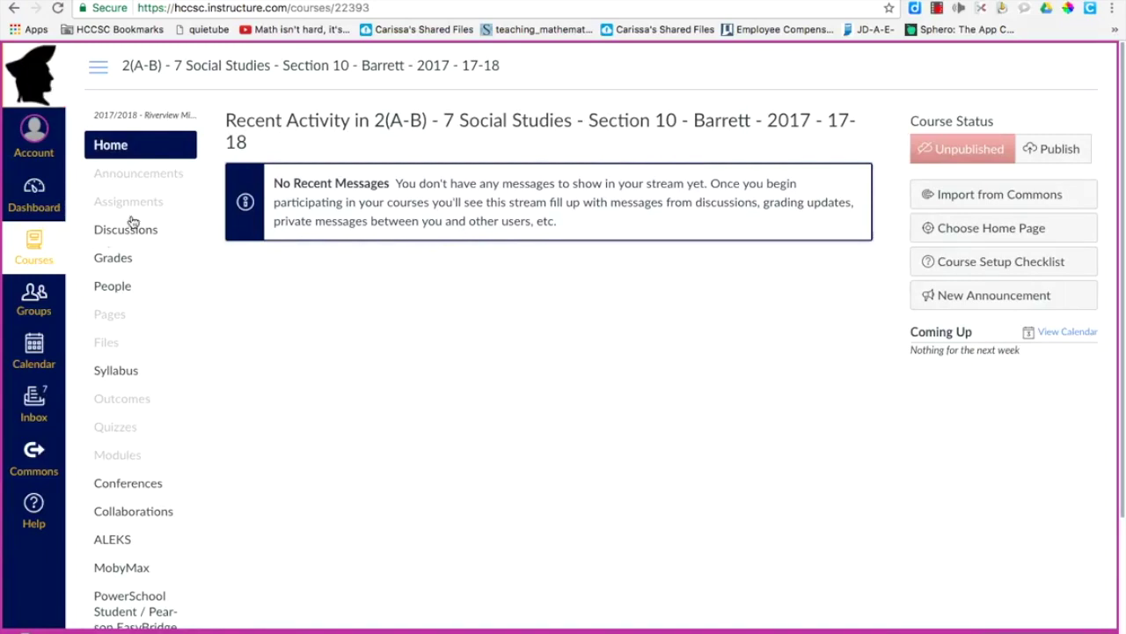
{"action": "left_click", "coordinate": [115, 260]}
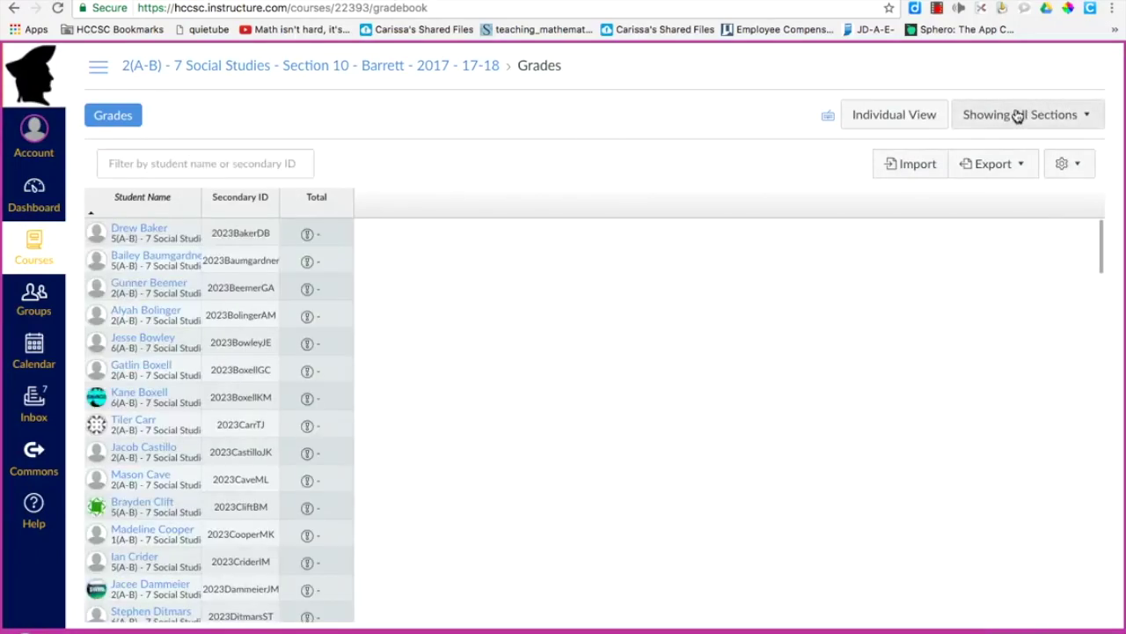
{"action": "left_click", "coordinate": [1089, 116]}
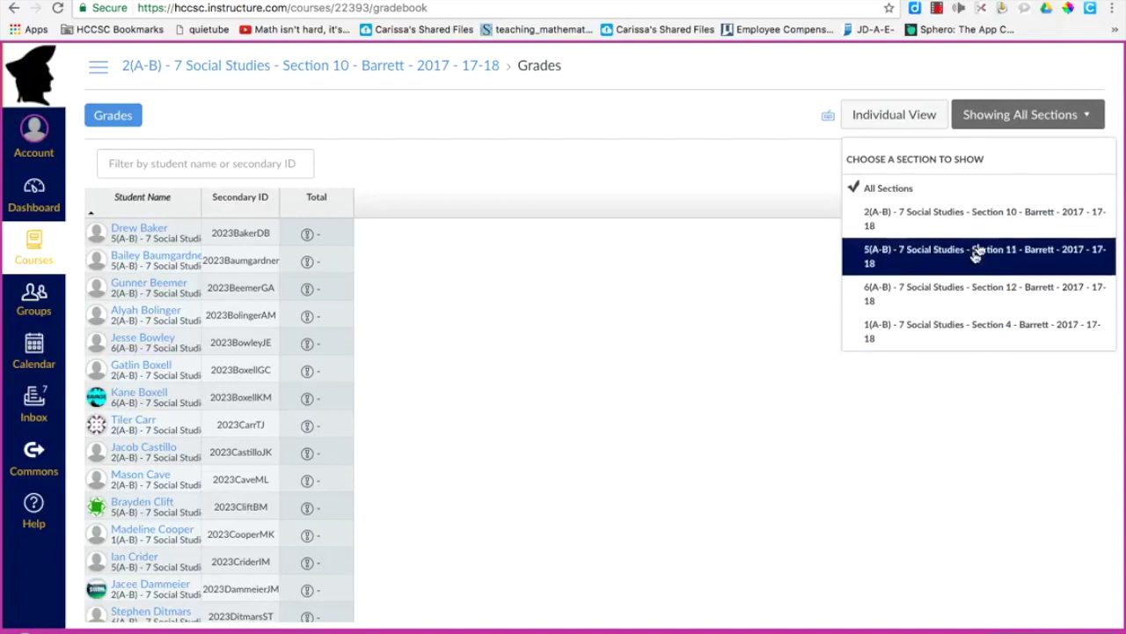
Go back to the 2(A-B) Section 10 course's home page and open the course settings.
{"action": "left_click", "coordinate": [97, 71]}
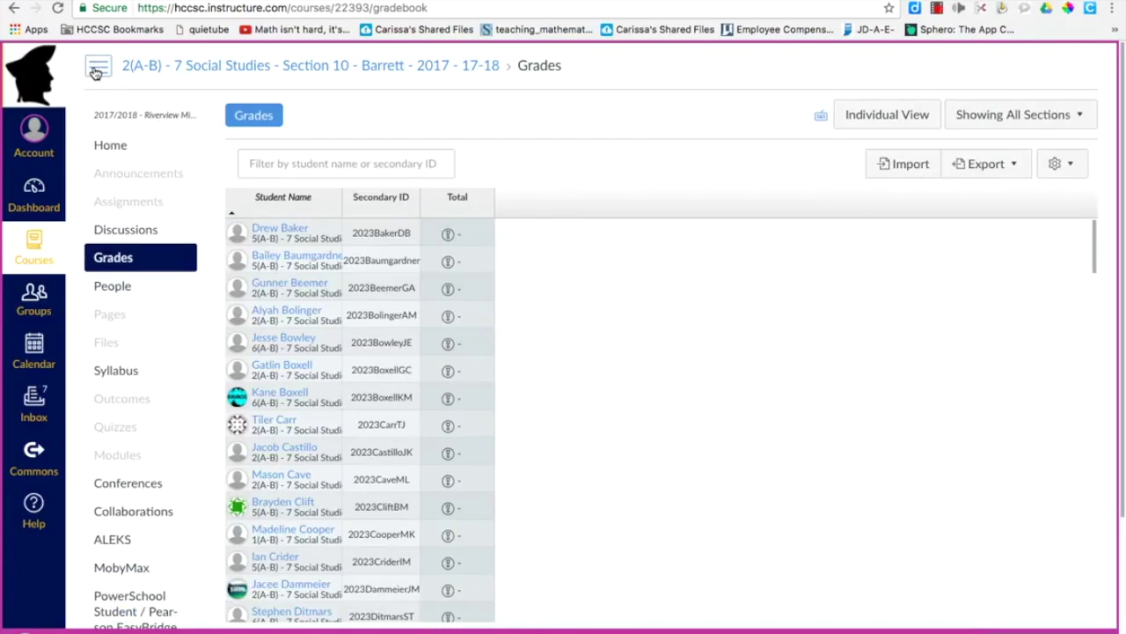
{"action": "left_click", "coordinate": [120, 146]}
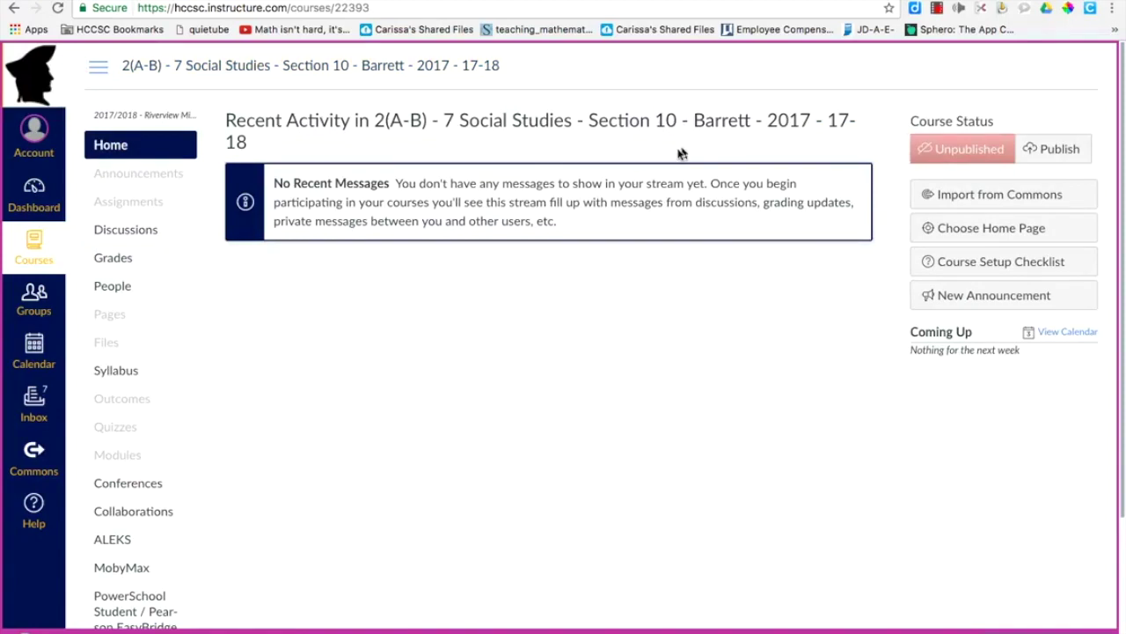
{"action": "scroll", "coordinate": [109, 610], "scroll_direction": "down", "scroll_amount": 2}
{"action": "scroll", "coordinate": [110, 611], "scroll_direction": "down", "scroll_amount": 1}
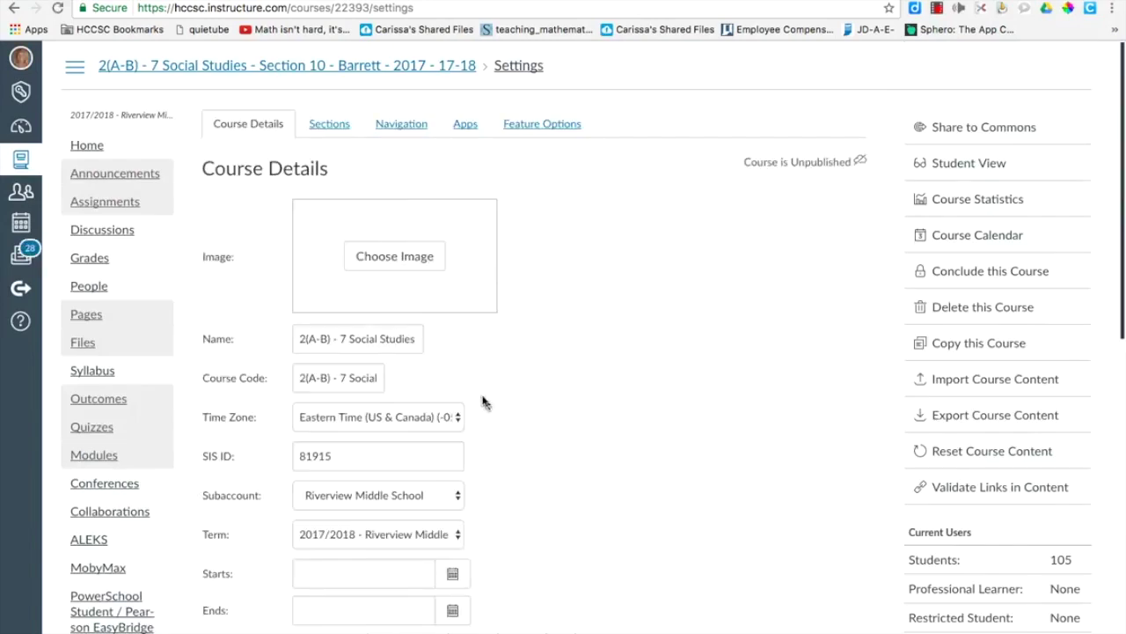
Shorten the course name to the teacher's surname followed by "- 2017 -18", removing the period, subject and section text.
{"action": "left_click", "coordinate": [413, 341]}
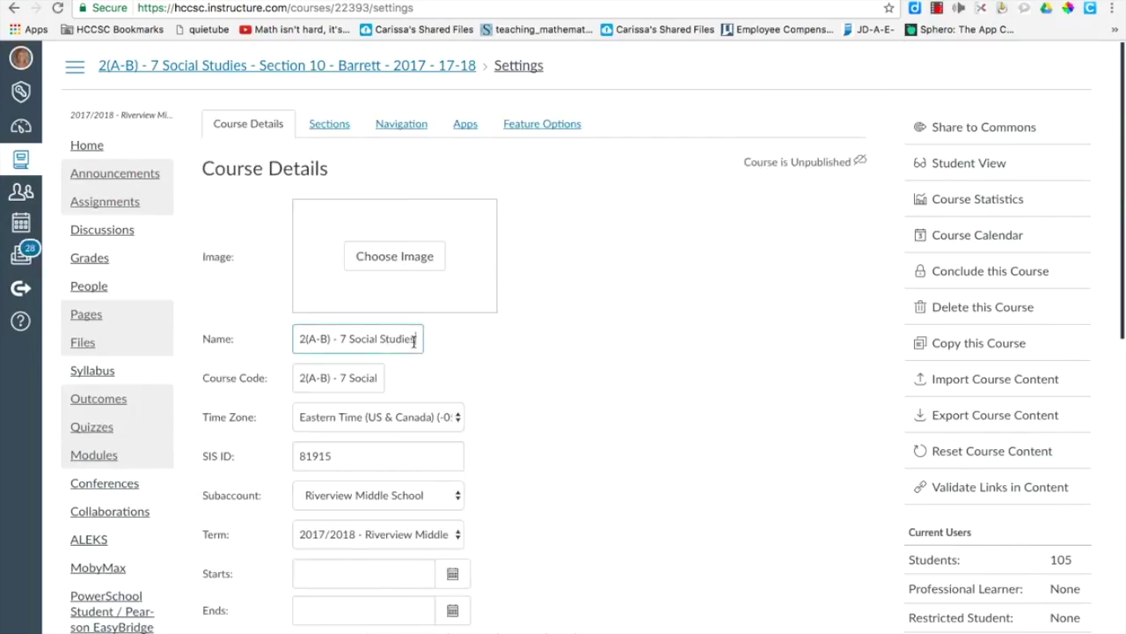
{"action": "key", "text": "BackSpace"}
{"action": "key", "text": "BackSpace"}
{"action": "key", "text": "BackSpace"}
{"action": "key", "text": "BackSpace"}
{"action": "key", "text": "BackSpace"}
{"action": "key", "text": "BackSpace"}
{"action": "key", "text": "BackSpace"}
{"action": "key", "text": "BackSpace"}
{"action": "key", "text": "BackSpace"}
{"action": "key", "text": "BackSpace"}
{"action": "key", "text": "BackSpace"}
{"action": "key", "text": "BackSpace"}
{"action": "key", "text": "BackSpace"}
{"action": "key", "text": "BackSpace"}
{"action": "key", "text": "BackSpace"}
{"action": "key", "text": "BackSpace"}
{"action": "key", "text": "BackSpace"}
{"action": "key", "text": "BackSpace"}
{"action": "key", "text": "BackSpace"}
{"action": "key", "text": "BackSpace"}
{"action": "key", "text": "BackSpace"}
{"action": "key", "text": "BackSpace"}
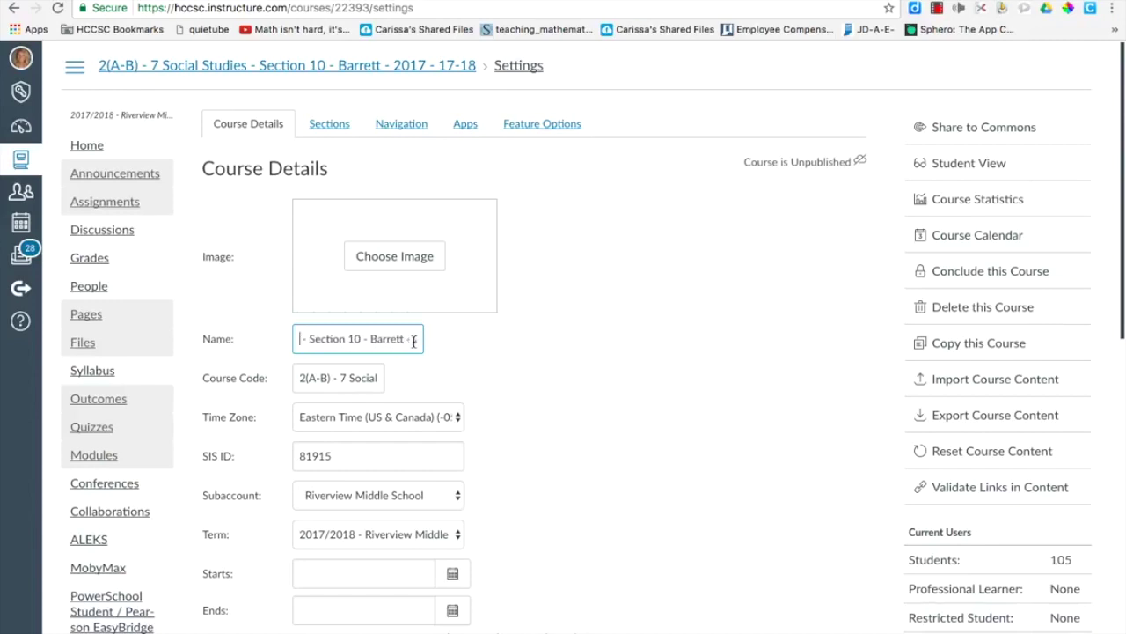
{"action": "key", "text": "Delete"}
{"action": "key", "text": "Delete"}
{"action": "key", "text": "Delete"}
{"action": "key", "text": "Delete"}
{"action": "key", "text": "Delete"}
{"action": "key", "text": "Delete"}
{"action": "key", "text": "Delete"}
{"action": "key", "text": "Delete"}
{"action": "key", "text": "Delete"}
{"action": "key", "text": "Delete"}
{"action": "key", "text": "Delete"}
{"action": "key", "text": "Delete"}
{"action": "key", "text": "Delete"}
{"action": "key", "text": "Delete"}
{"action": "key", "text": "Delete"}
{"action": "key", "text": "Delete"}
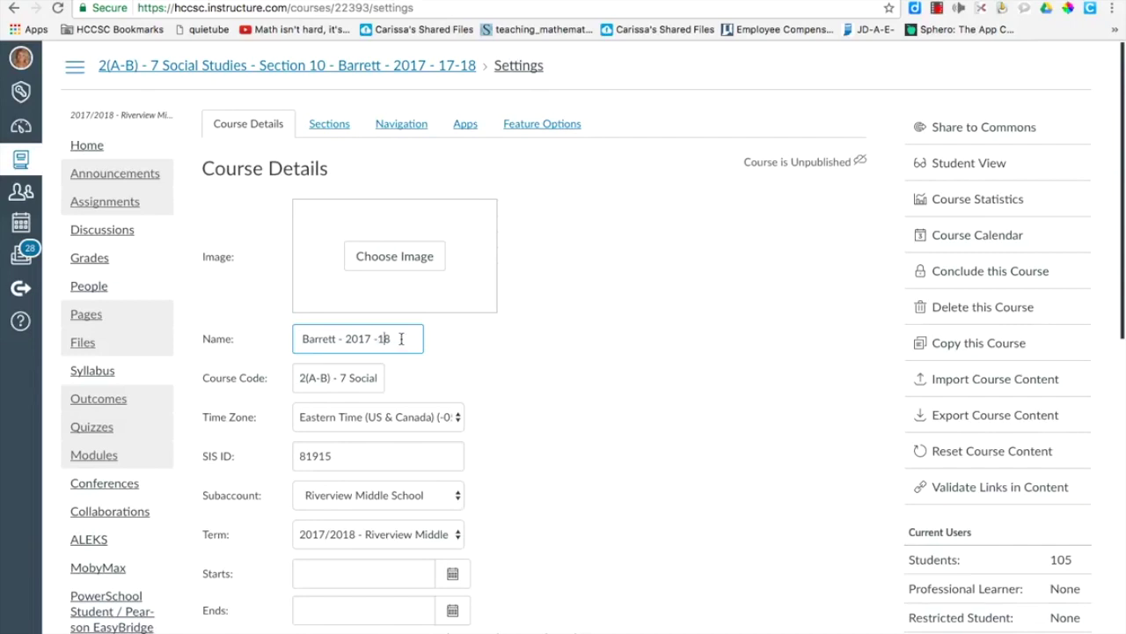
Replace the course code with "Social Studies 2017-18" and save the updated course details.
{"action": "left_click", "coordinate": [381, 374]}
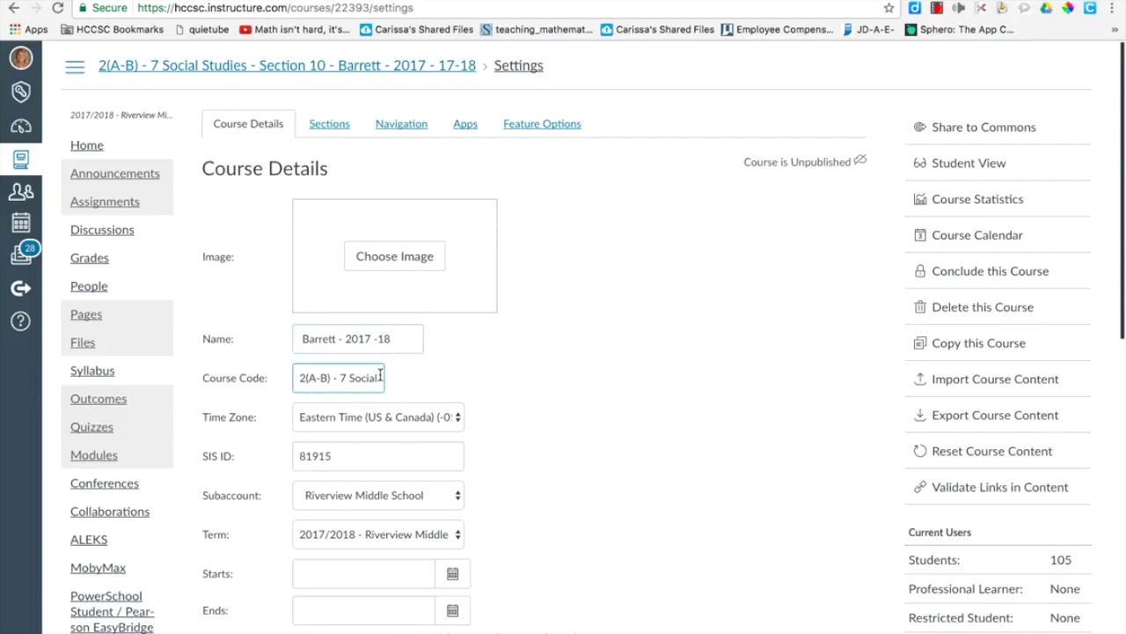
{"action": "key", "text": "BackSpace"}
{"action": "key", "text": "BackSpace"}
{"action": "key", "text": "BackSpace"}
{"action": "key", "text": "BackSpace"}
{"action": "key", "text": "BackSpace"}
{"action": "key", "text": "BackSpace"}
{"action": "key", "text": "BackSpace"}
{"action": "key", "text": "BackSpace"}
{"action": "key", "text": "BackSpace"}
{"action": "key", "text": "BackSpace"}
{"action": "key", "text": "BackSpace"}
{"action": "key", "text": "BackSpace"}
{"action": "key", "text": "BackSpace"}
{"action": "key", "text": "BackSpace"}
{"action": "key", "text": "BackSpace"}
{"action": "key", "text": "BackSpace"}
{"action": "key", "text": "BackSpace"}
{"action": "key", "text": "BackSpace"}
{"action": "type", "text": "Social"}
{"action": "key", "text": "Right"}
{"action": "key", "text": "Right"}
{"action": "key", "text": "Right"}
{"action": "key", "text": "Right"}
{"action": "key", "text": "Right"}
{"action": "key", "text": "Right"}
{"action": "key", "text": "Right"}
{"action": "key", "text": "Right"}
{"action": "key", "text": "Right"}
{"action": "key", "text": "Right"}
{"action": "key", "text": "Right"}
{"action": "key", "text": "Right"}
{"action": "key", "text": "Right"}
{"action": "key", "text": "Right"}
{"action": "key", "text": "Right"}
{"action": "key", "text": "Right"}
{"action": "key", "text": "Right"}
{"action": "key", "text": "Right"}
{"action": "key", "text": "Right"}
{"action": "key", "text": "Right"}
{"action": "key", "text": "Right"}
{"action": "key", "text": "Right"}
{"action": "key", "text": "Right"}
{"action": "key", "text": "Right"}
{"action": "key", "text": "Right"}
{"action": "key", "text": "Right"}
{"action": "key", "text": "Right"}
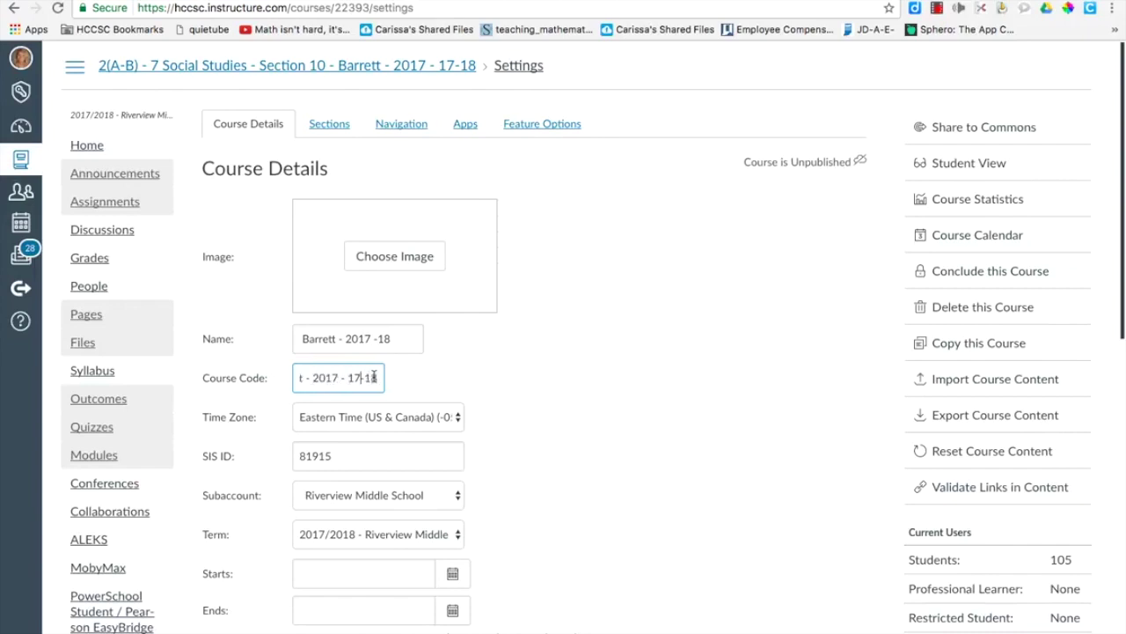
{"action": "key", "text": "Left"}
{"action": "key", "text": "Left"}
{"action": "key", "text": "Left"}
{"action": "key", "text": "Left"}
{"action": "key", "text": "Left"}
{"action": "key", "text": "Left"}
{"action": "key", "text": "Left"}
{"action": "key", "text": "Left"}
{"action": "key", "text": "Left"}
{"action": "key", "text": "Left"}
{"action": "key", "text": "Left"}
{"action": "key", "text": "Left"}
{"action": "key", "text": "Left"}
{"action": "key", "text": "Left"}
{"action": "key", "text": "Left"}
{"action": "key", "text": "Left"}
{"action": "key", "text": "Left"}
{"action": "key", "text": "Left"}
{"action": "key", "text": "Left"}
{"action": "key", "text": "Left"}
{"action": "key", "text": "Left"}
{"action": "key", "text": "Left"}
{"action": "key", "text": "Left"}
{"action": "key", "text": "Left"}
{"action": "key", "text": "Left"}
{"action": "key", "text": "Left"}
{"action": "key", "text": "Left"}
{"action": "key", "text": "Left"}
{"action": "key", "text": "Left"}
{"action": "key", "text": "Left"}
{"action": "key", "text": "Left"}
{"action": "key", "text": "Left"}
{"action": "key", "text": "Left"}
{"action": "key", "text": "Left"}
{"action": "type", "text": "2017-18"}
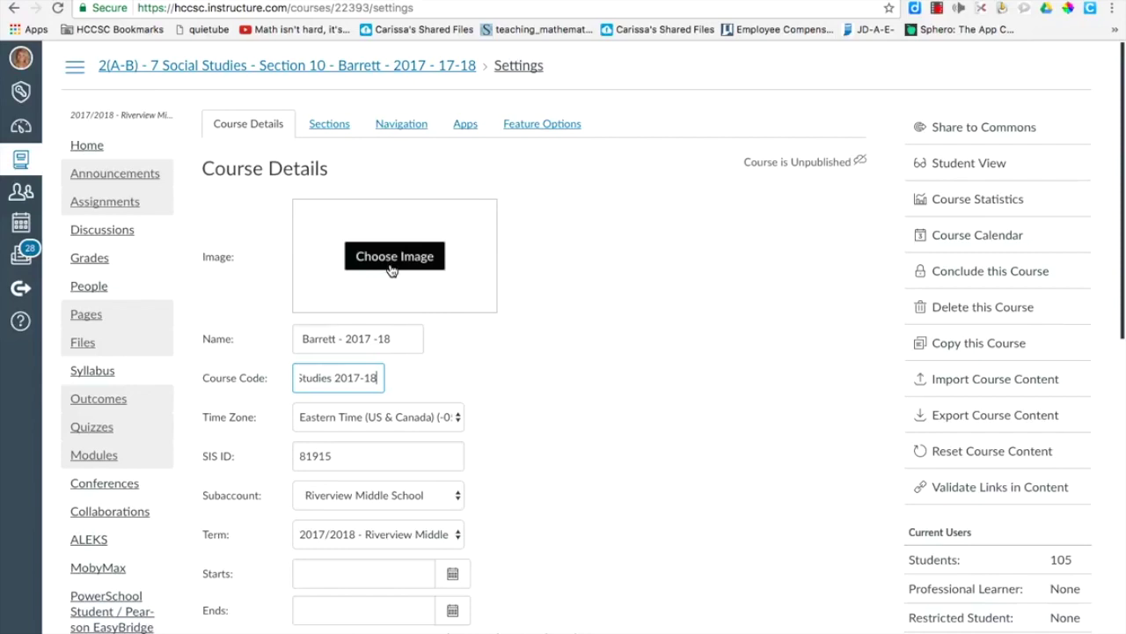
{"action": "scroll", "coordinate": [392, 271], "scroll_direction": "down", "scroll_amount": 10}
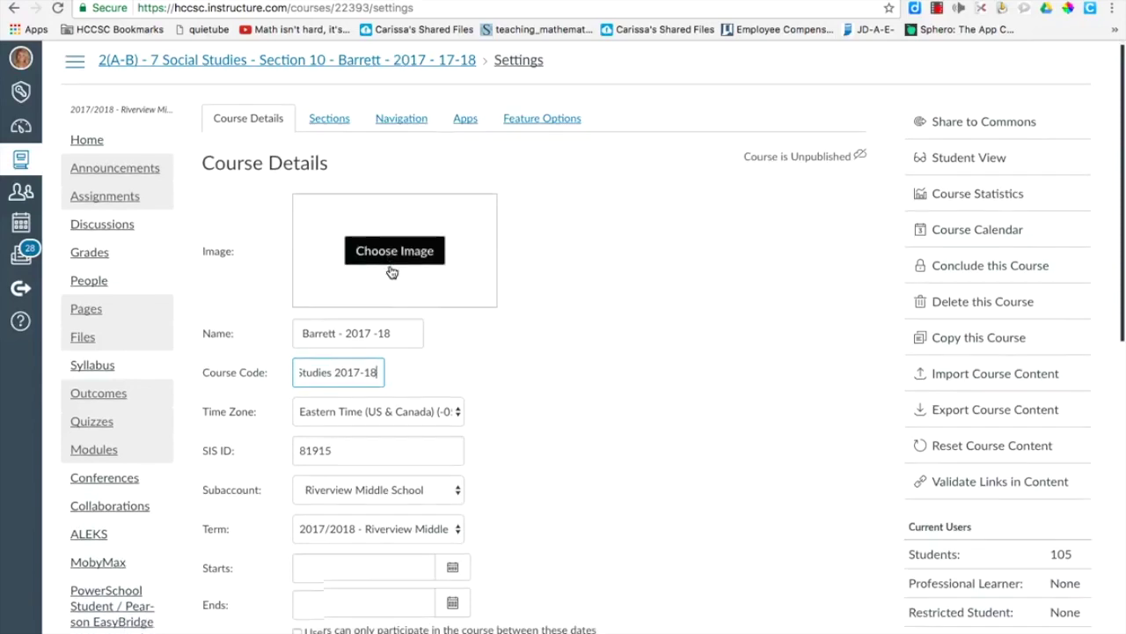
{"action": "scroll", "coordinate": [392, 271], "scroll_direction": "down", "scroll_amount": 5}
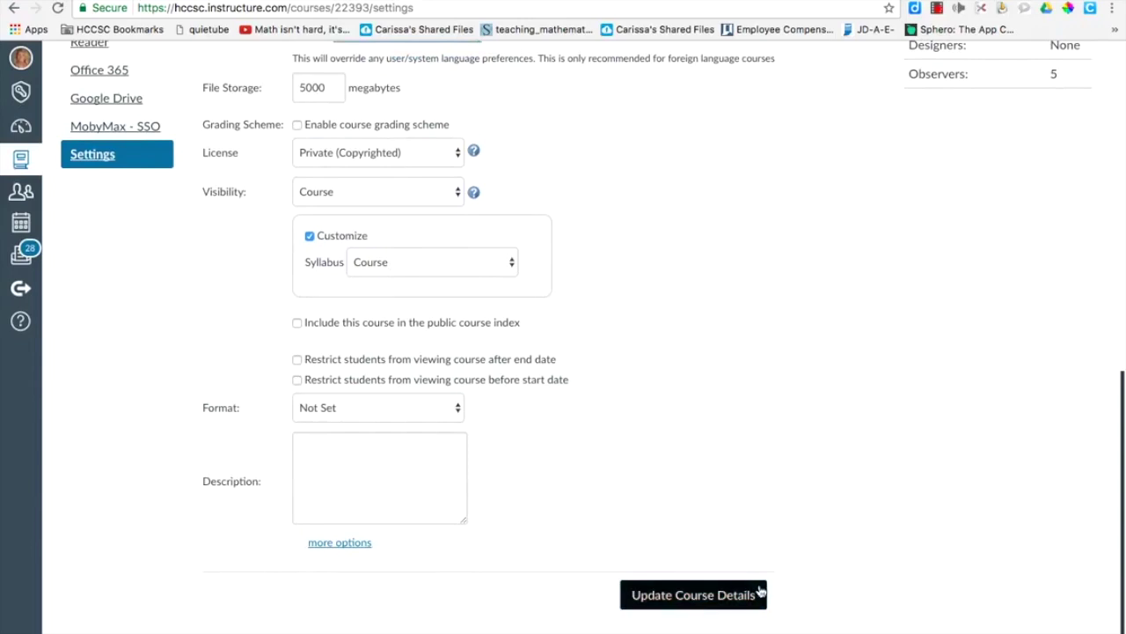
{"action": "left_click", "coordinate": [755, 586]}
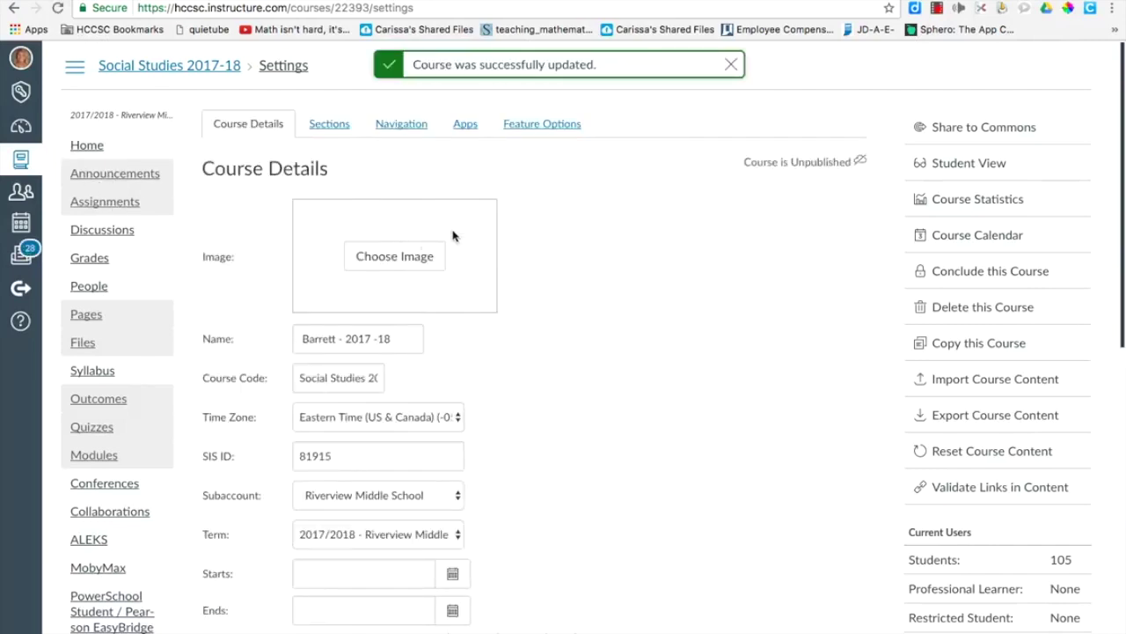
Check the course's home page under its new title and return to the course settings.
{"action": "left_click", "coordinate": [76, 72]}
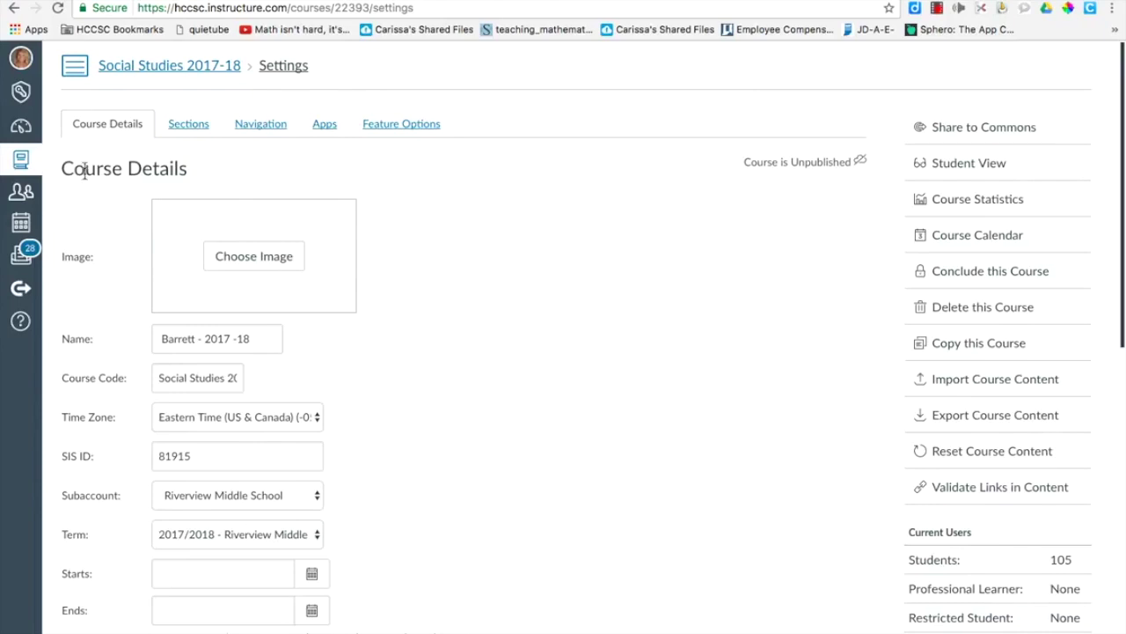
{"action": "left_click", "coordinate": [76, 69]}
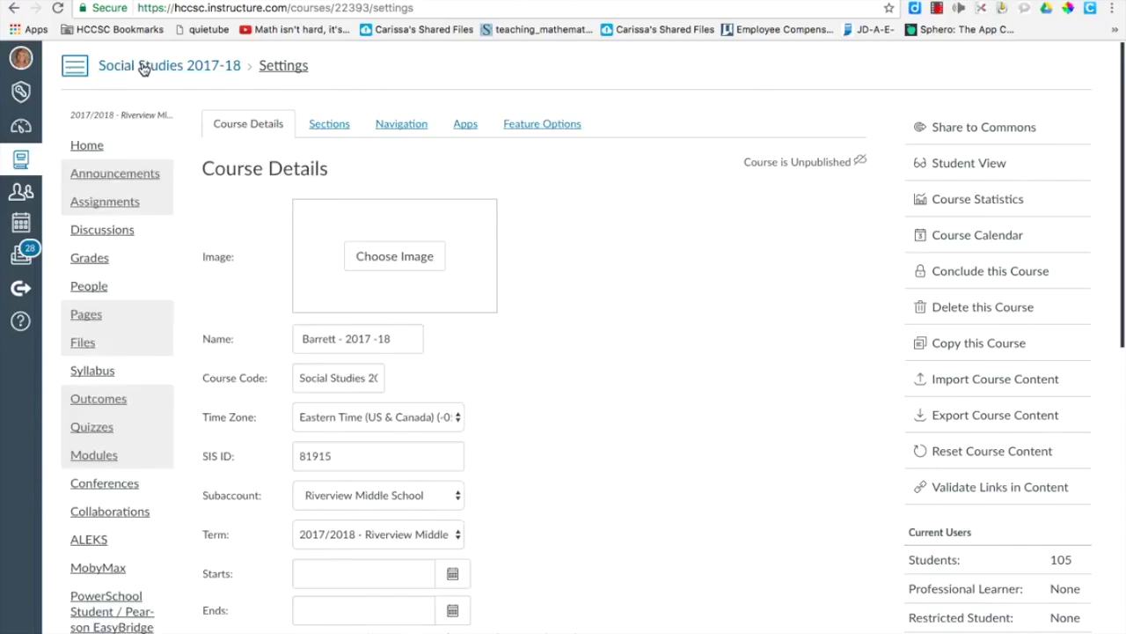
{"action": "left_click", "coordinate": [176, 70]}
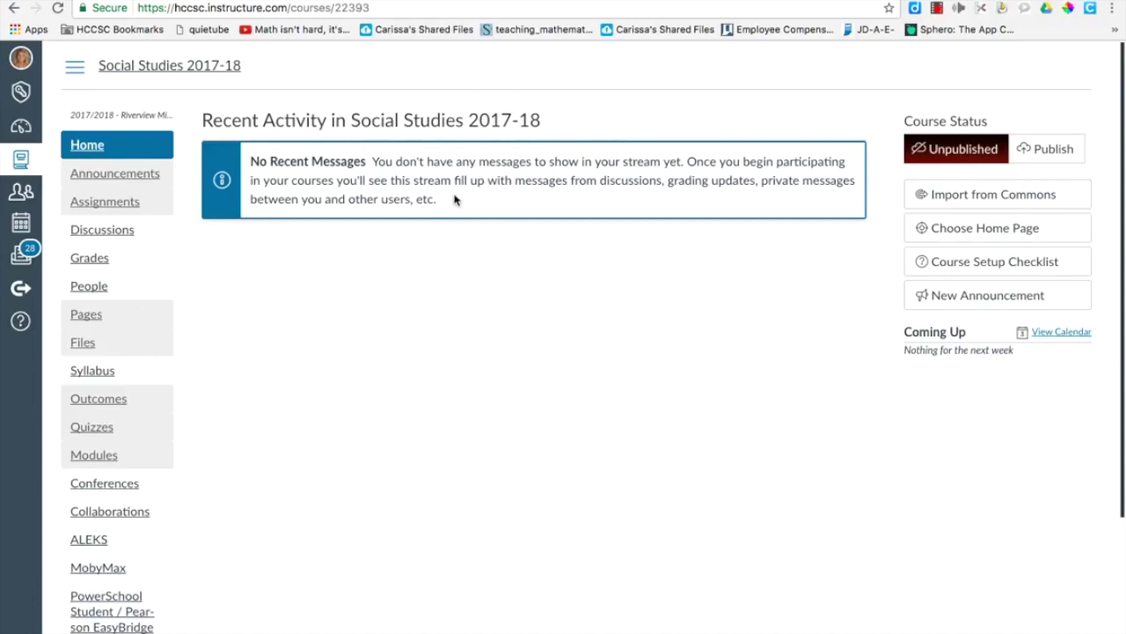
{"action": "scroll", "coordinate": [146, 566], "scroll_direction": "down", "scroll_amount": 3}
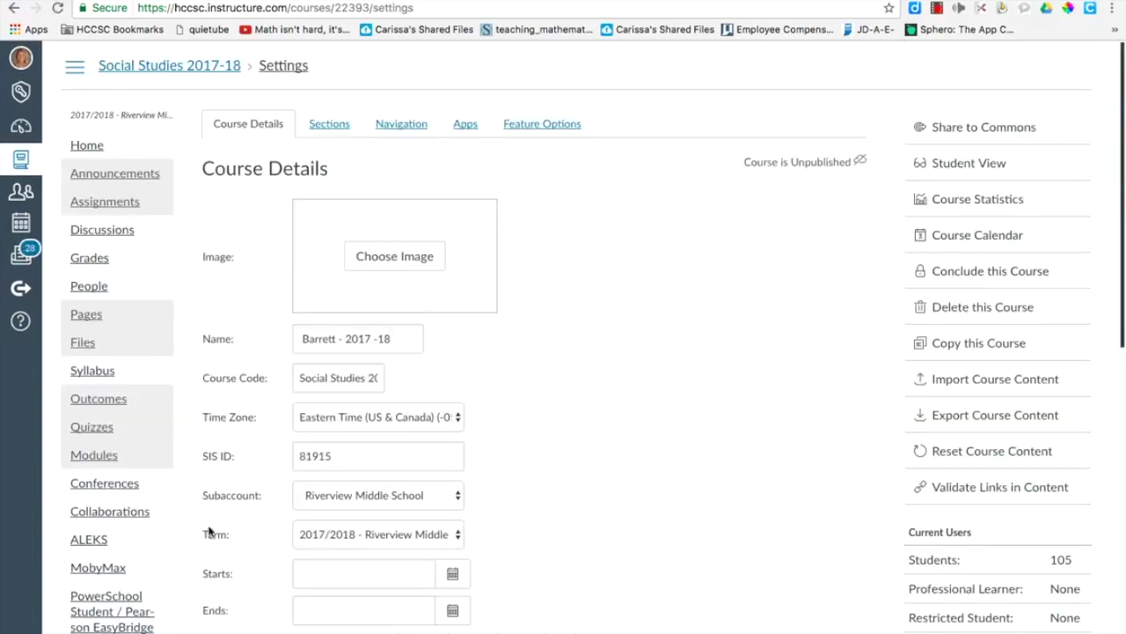
Append the teacher's surname to the end of the course code and save the course details.
{"action": "left_click", "coordinate": [366, 378]}
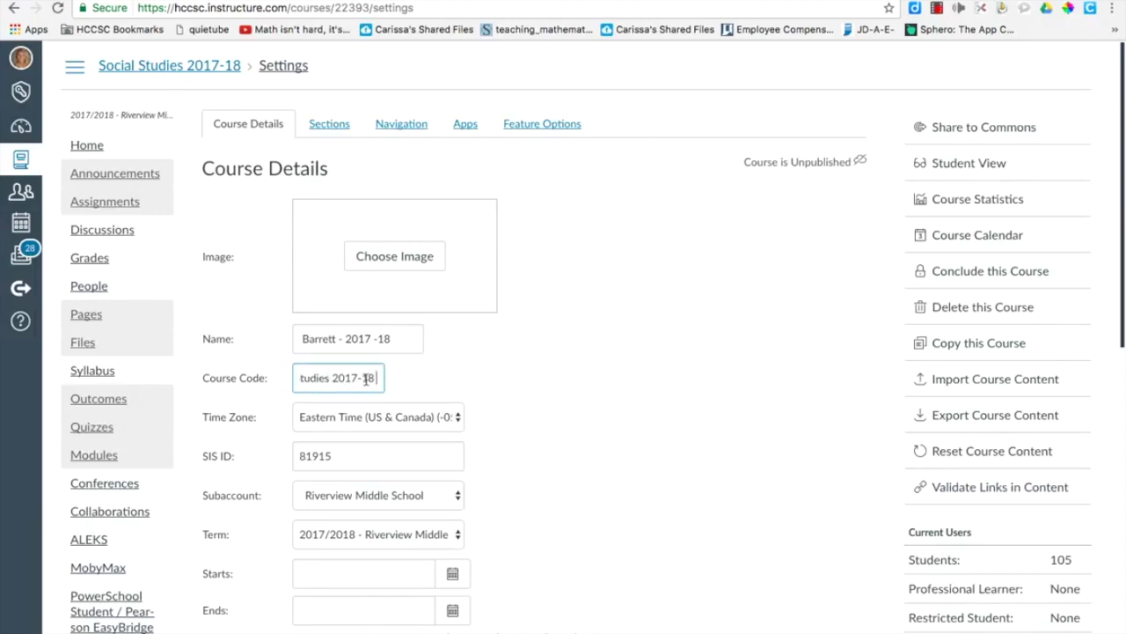
{"action": "type", "text": "Ba"}
{"action": "type", "text": "rrett"}
{"action": "scroll", "coordinate": [693, 616], "scroll_direction": "down", "scroll_amount": 10}
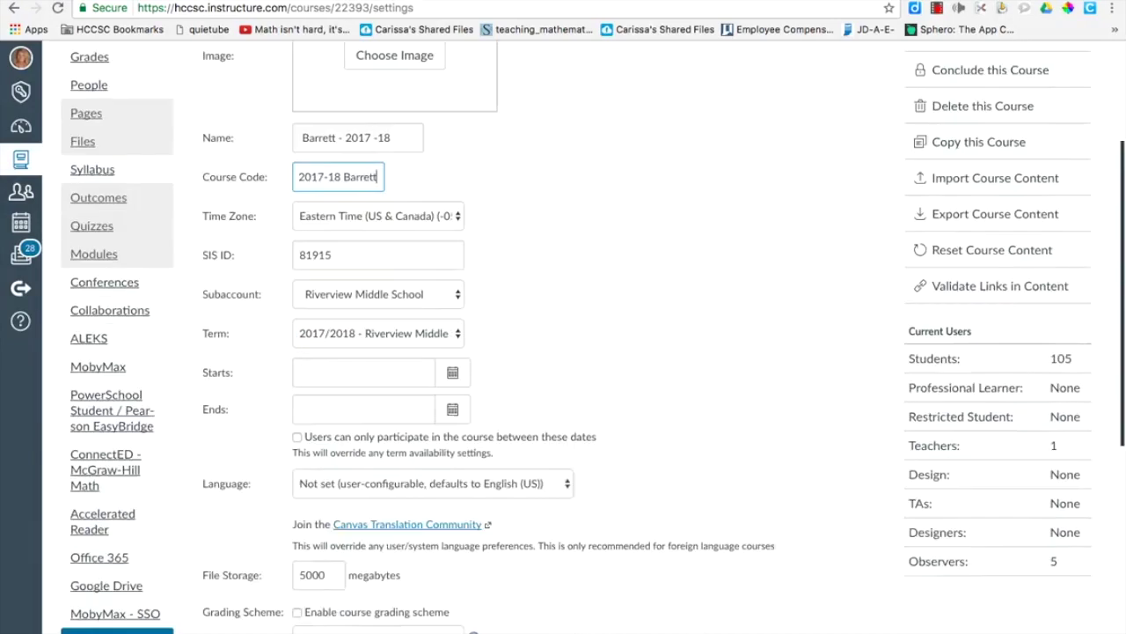
{"action": "scroll", "coordinate": [693, 601], "scroll_direction": "up", "scroll_amount": 1}
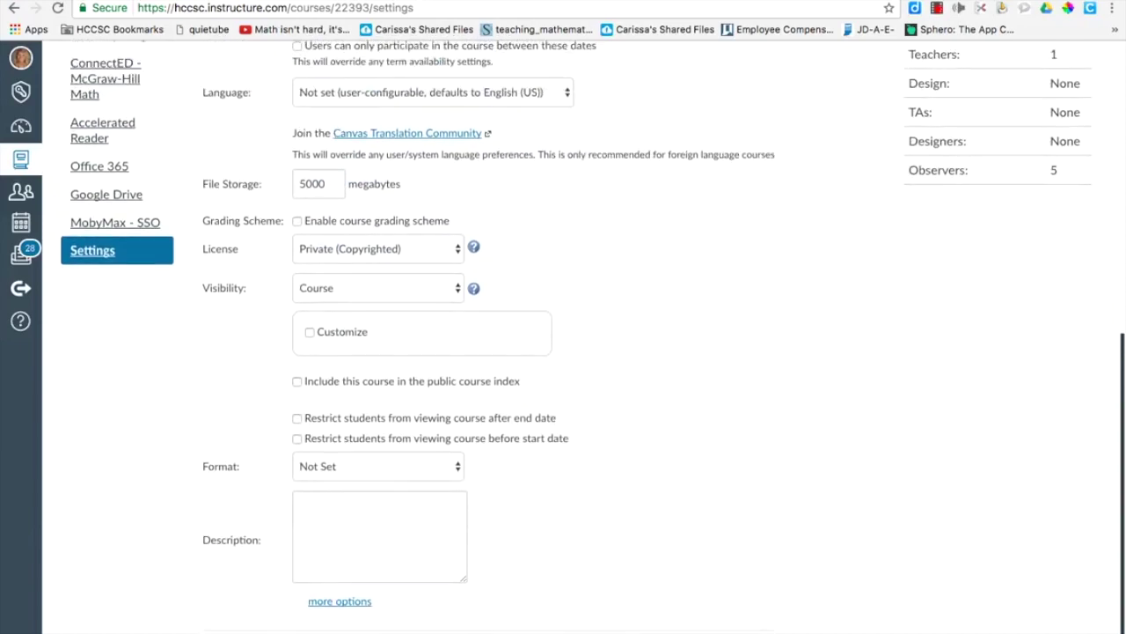
{"action": "left_click", "coordinate": [704, 632]}
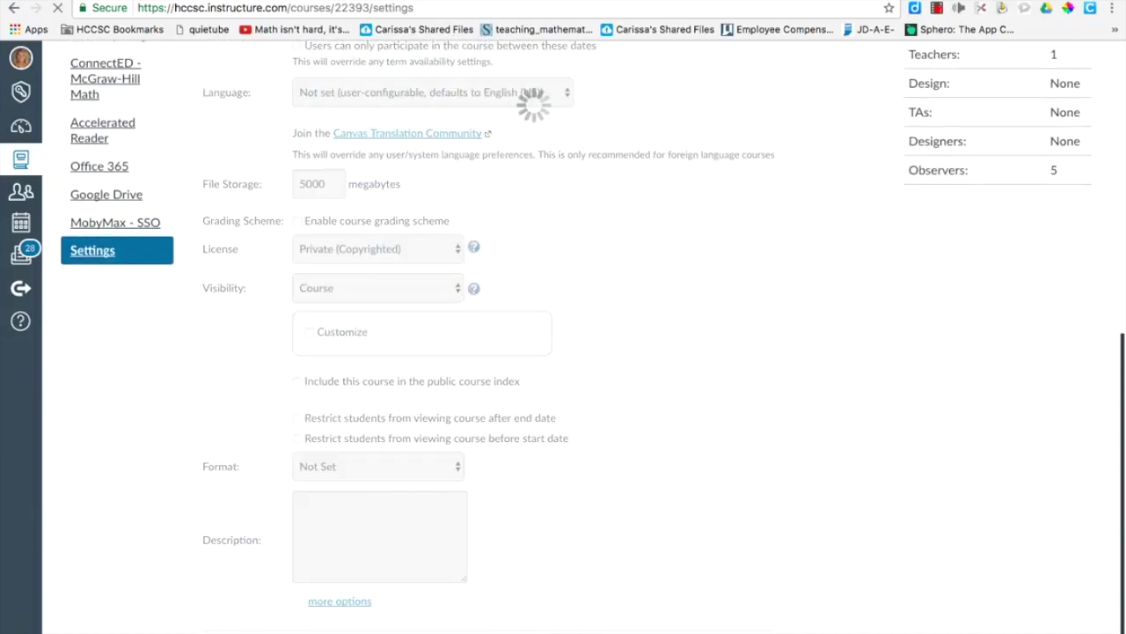